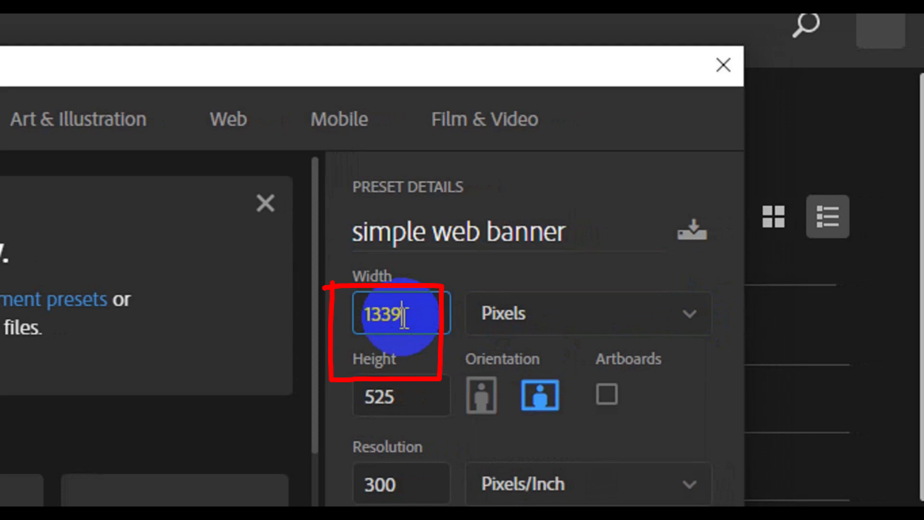
Step: Create the "simple web banner" document with a height of 346 pixels, a resolution of 300 pixels/inch and RGB Color mode
{"action": "left_click", "coordinate": [408, 385]}
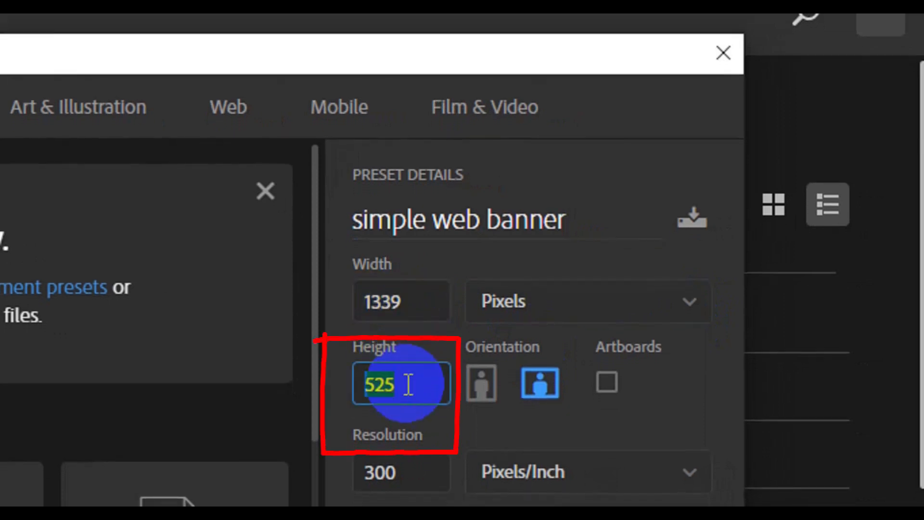
{"action": "type", "text": "346"}
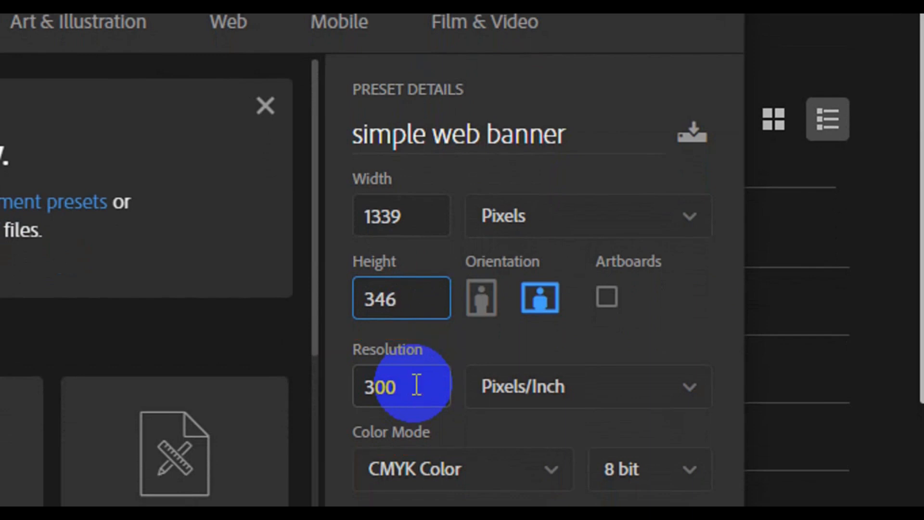
{"action": "left_click", "coordinate": [416, 385]}
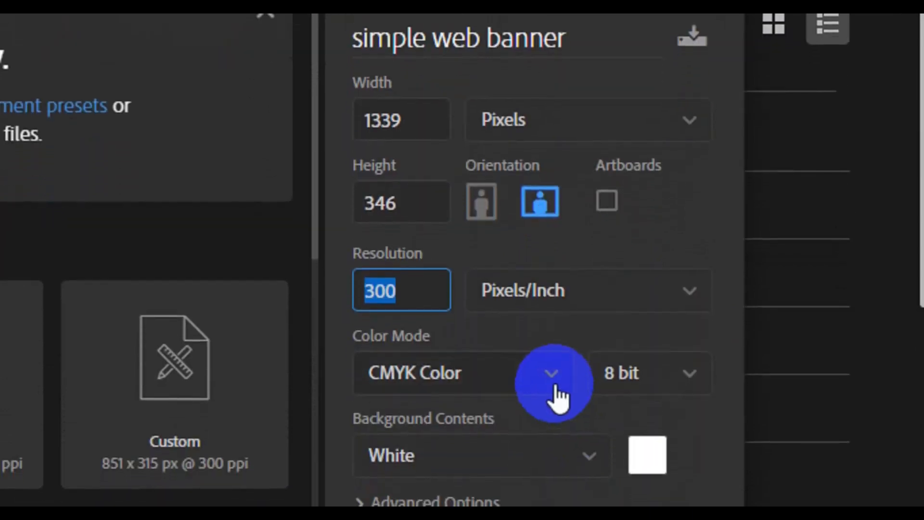
{"action": "left_click", "coordinate": [554, 385]}
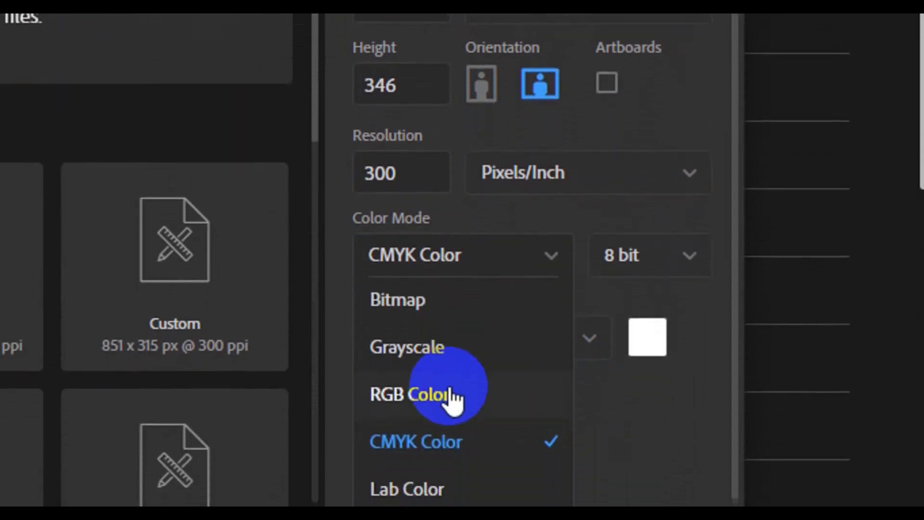
{"action": "left_click", "coordinate": [450, 393]}
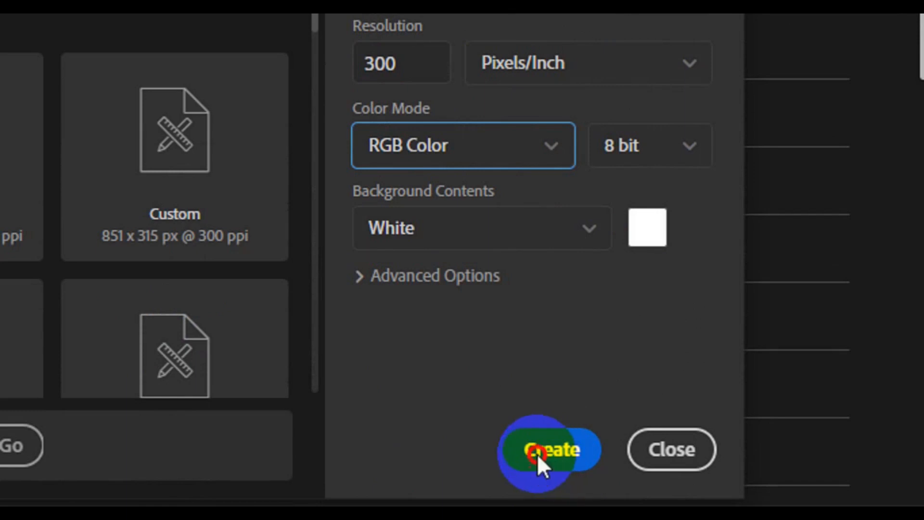
{"action": "left_click", "coordinate": [541, 462]}
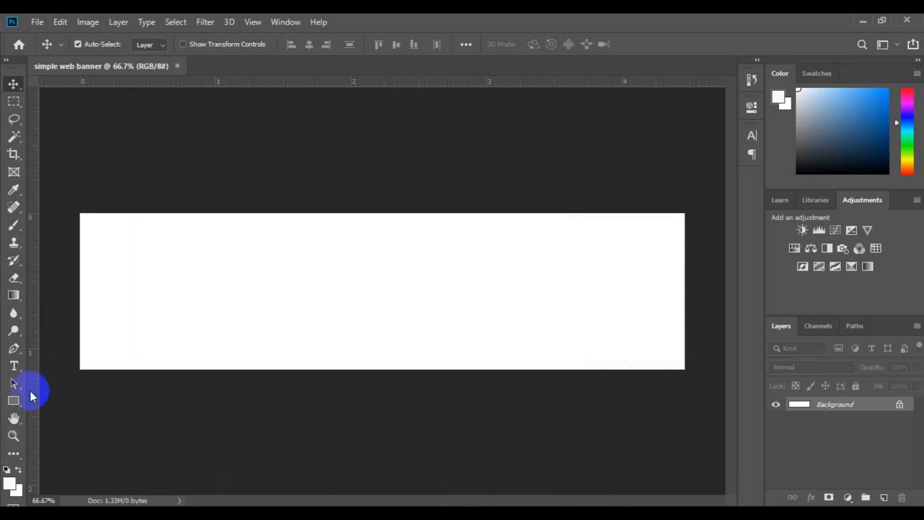
Step: Draw a mid-grey rectangle shape without stroke over the full canvas height, slightly left of the banner's centre
{"action": "left_click", "coordinate": [22, 400]}
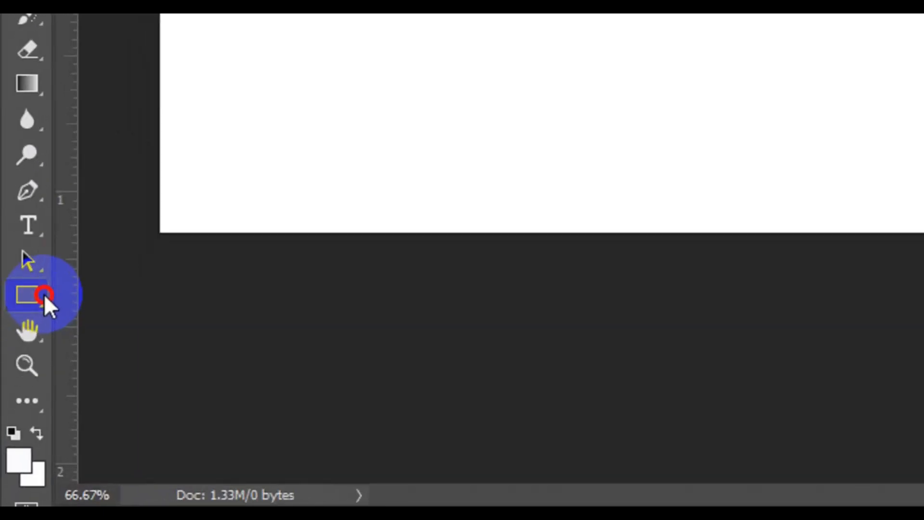
{"action": "right_click", "coordinate": [44, 294]}
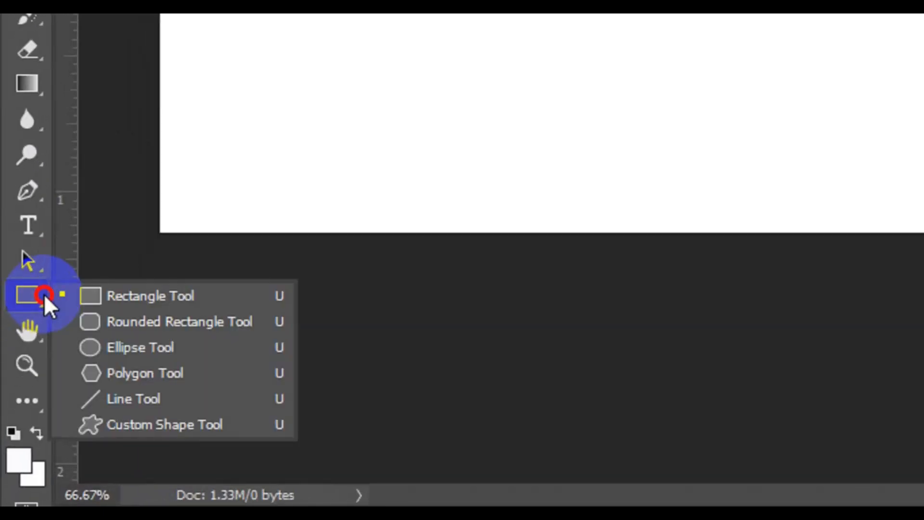
{"action": "left_click", "coordinate": [127, 304]}
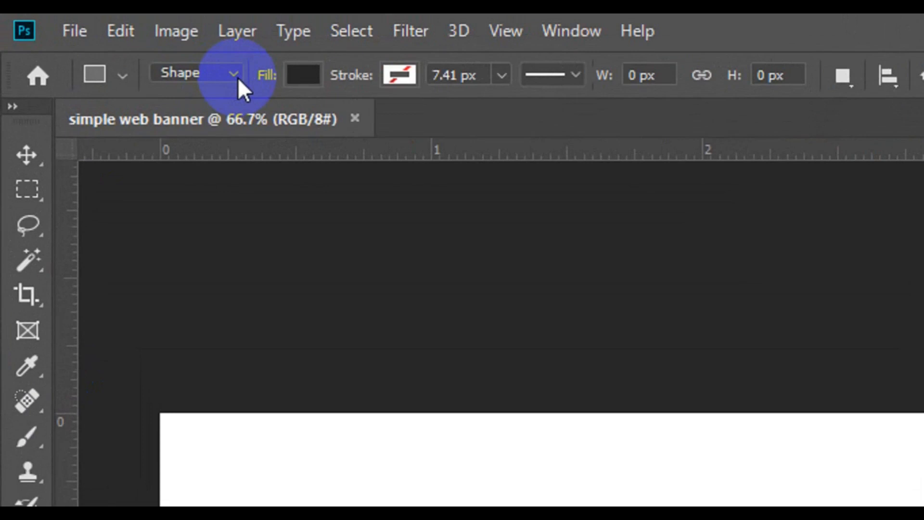
{"action": "left_click", "coordinate": [238, 77]}
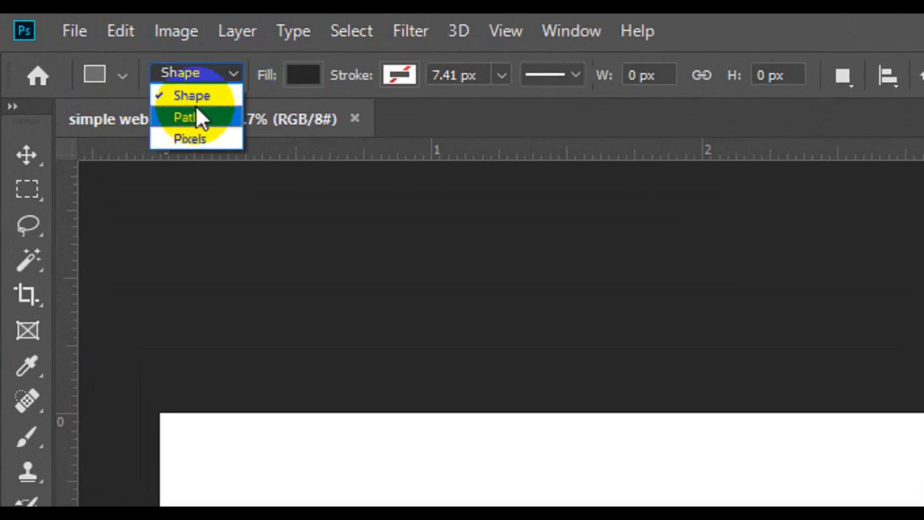
{"action": "left_click", "coordinate": [203, 97]}
{"action": "left_click", "coordinate": [310, 74]}
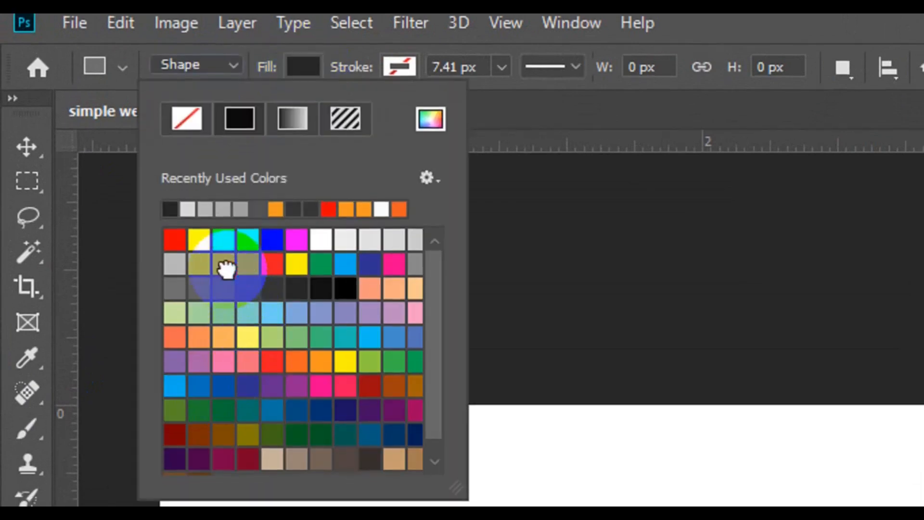
{"action": "left_click", "coordinate": [225, 269]}
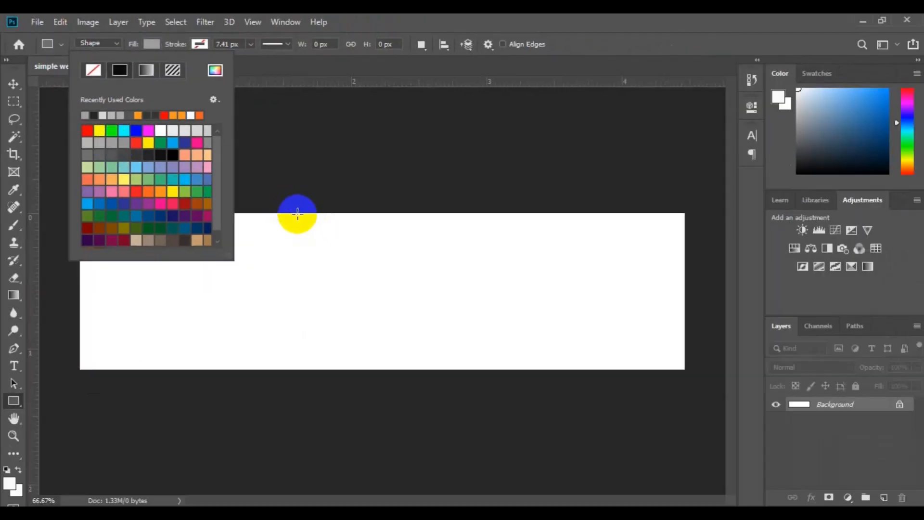
{"action": "left_click", "coordinate": [297, 213]}
{"action": "left_click_drag", "start_coordinate": [296, 213], "coordinate": [416, 370]}
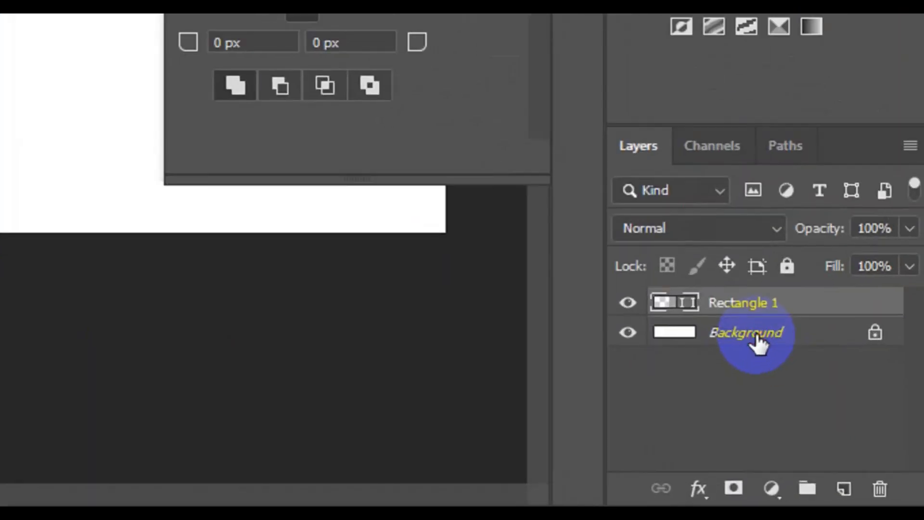
Step: Draw a dark grey rectangle about 82 by 179 px directly above the Background layer and move it against the grey rectangle's lower left side
{"action": "left_click", "coordinate": [758, 339]}
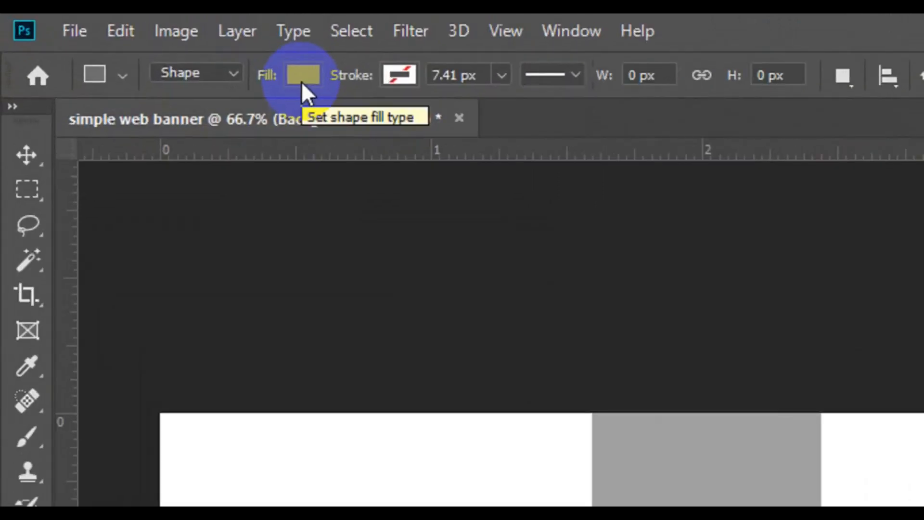
{"action": "left_click", "coordinate": [302, 81]}
{"action": "left_click", "coordinate": [189, 214]}
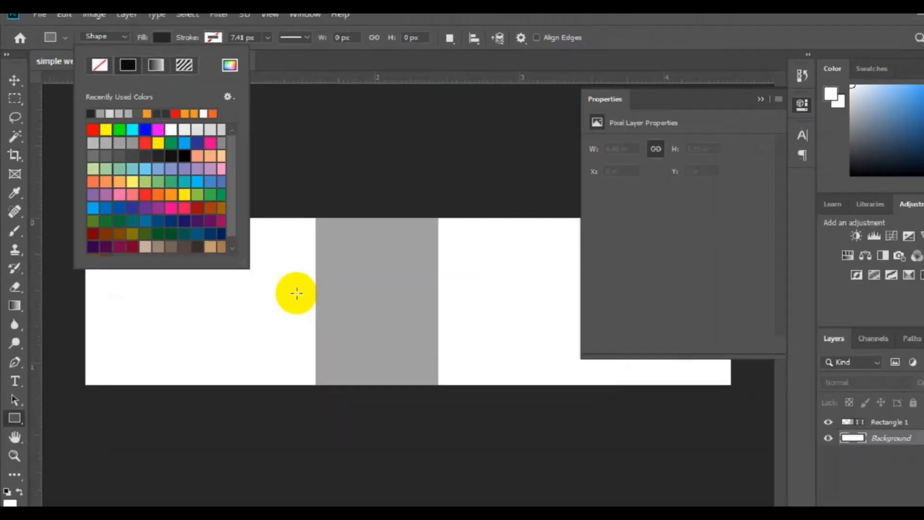
{"action": "left_click", "coordinate": [247, 290]}
{"action": "left_click_drag", "start_coordinate": [286, 310], "coordinate": [283, 369]}
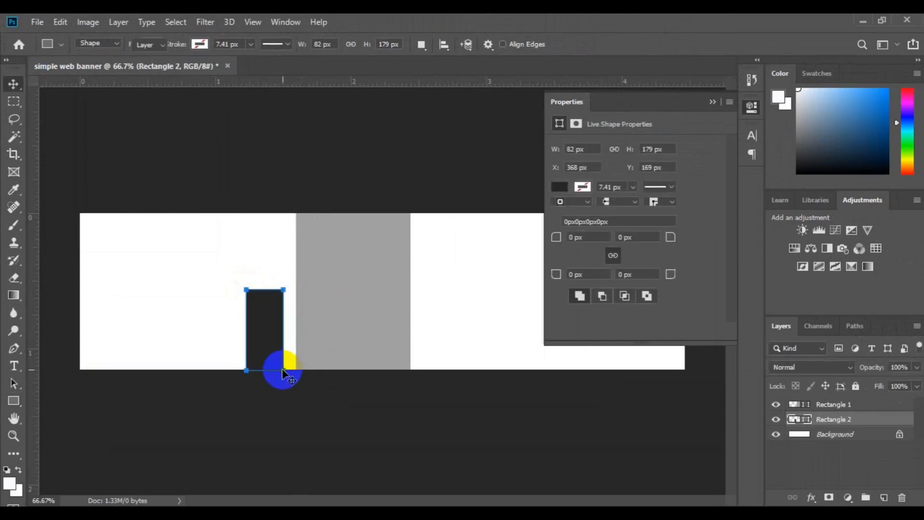
{"action": "key", "text": "v"}
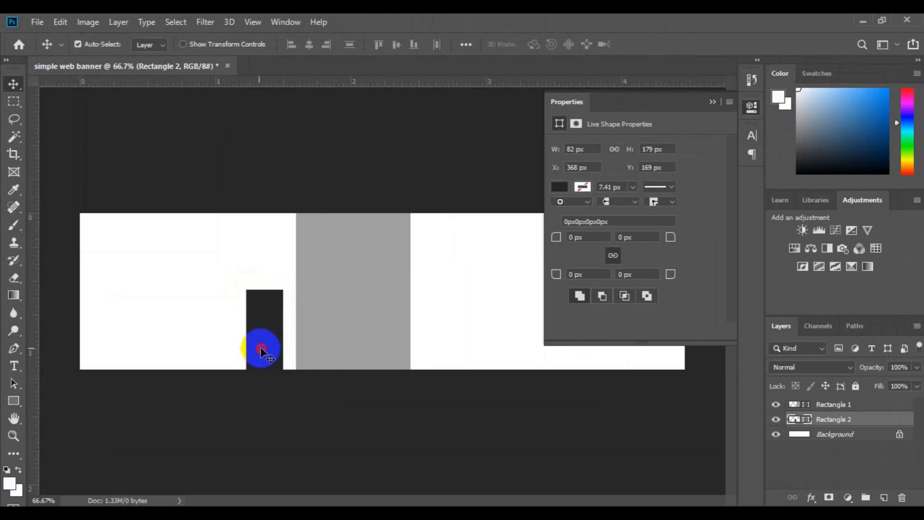
{"action": "left_click_drag", "start_coordinate": [265, 350], "coordinate": [268, 355]}
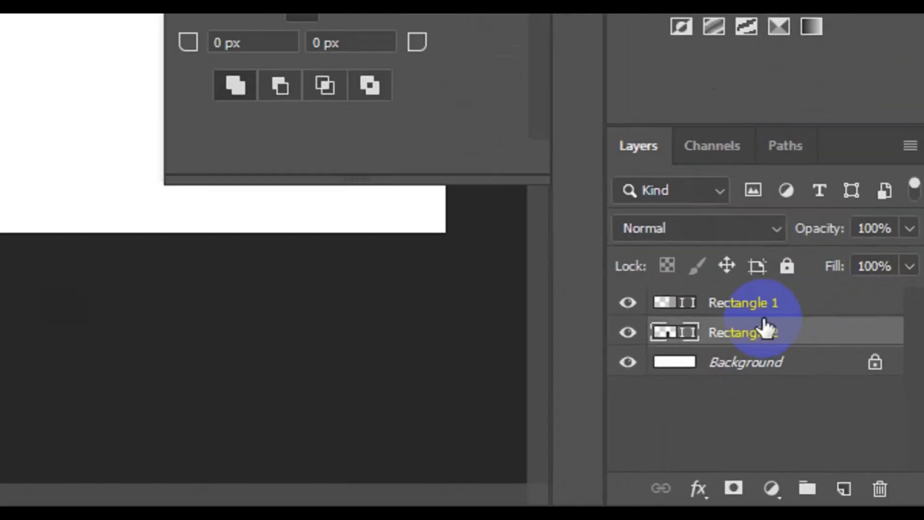
Step: Duplicate the Rectangle 2 layer as "Rectangle 3" and place the copy against the grey rectangle's upper right side
{"action": "right_click", "coordinate": [765, 323]}
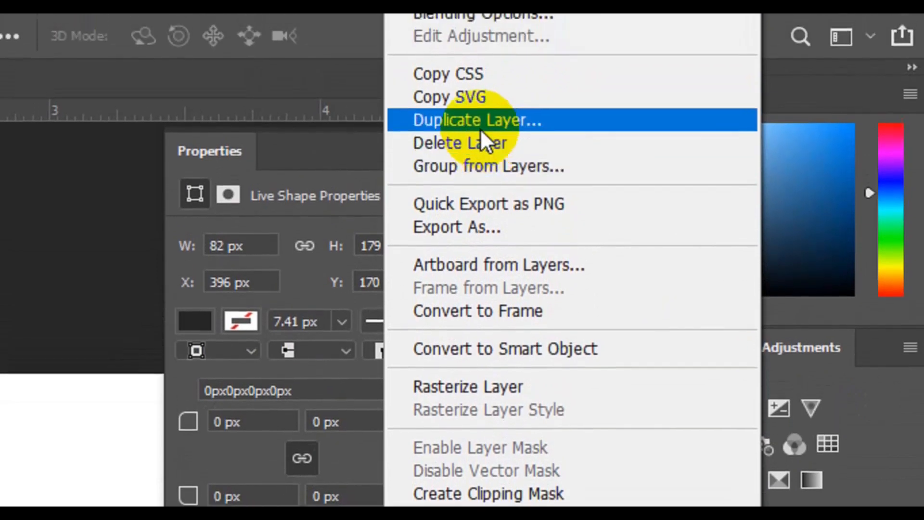
{"action": "left_click", "coordinate": [481, 84]}
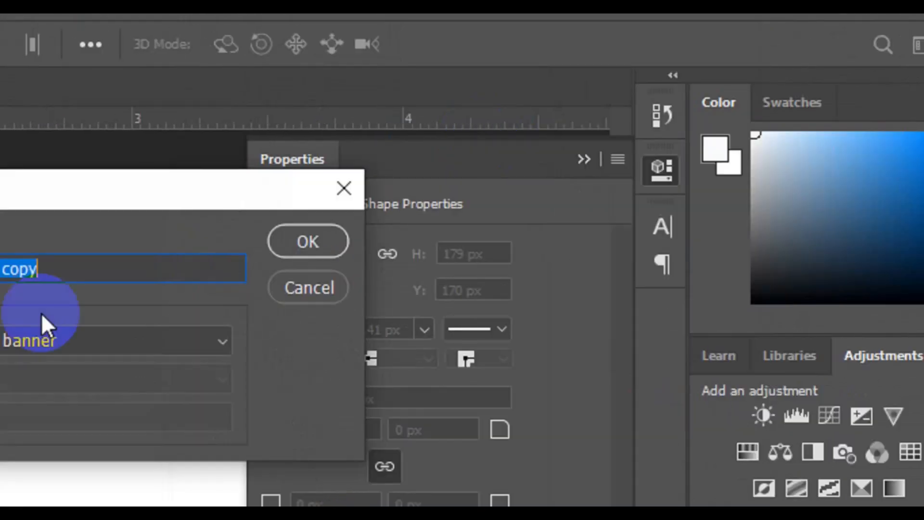
{"action": "left_click", "coordinate": [213, 267]}
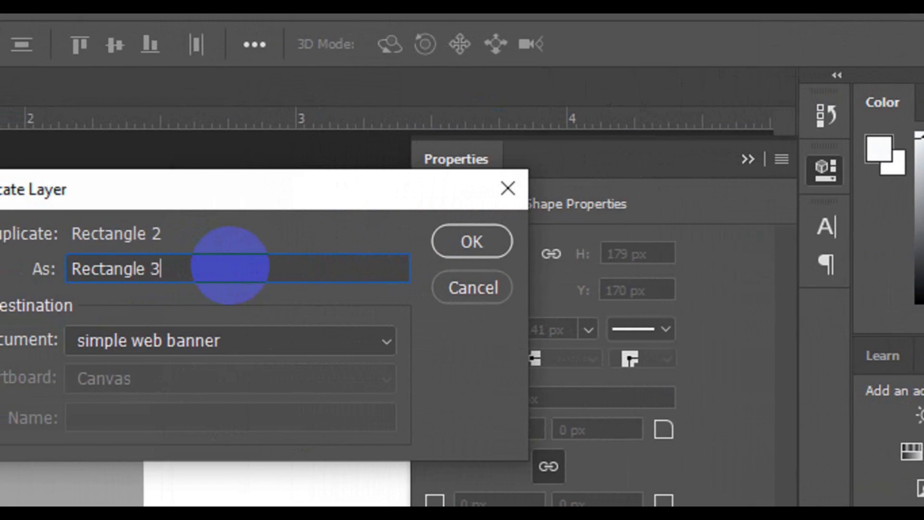
{"action": "type", "text": "3"}
{"action": "left_click", "coordinate": [453, 241]}
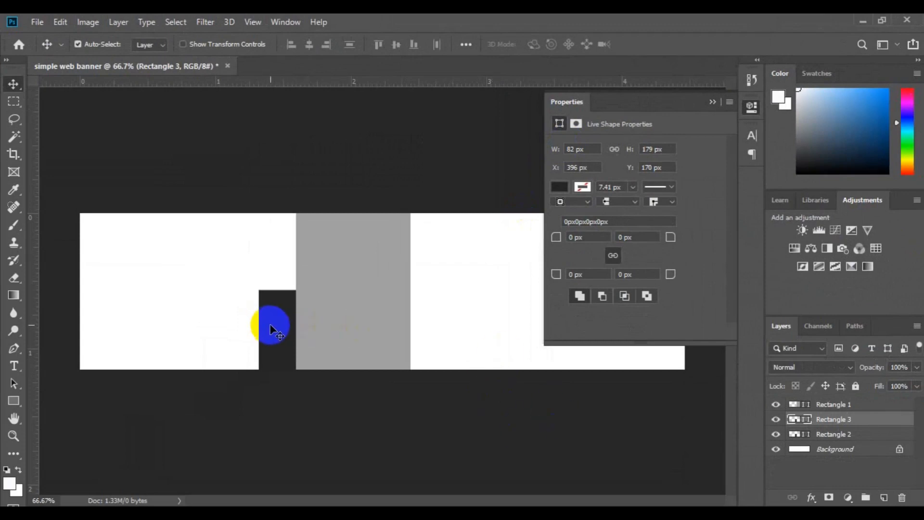
{"action": "left_click_drag", "start_coordinate": [270, 327], "coordinate": [424, 248]}
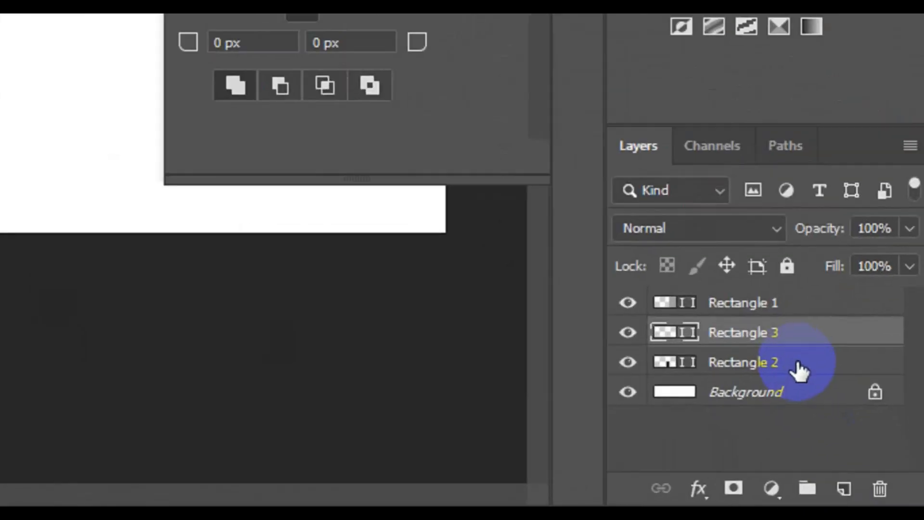
Step: Skew all three rectangles together horizontally by about -23.1° so they lean right, and group their layers
{"action": "left_click", "coordinate": [797, 370]}
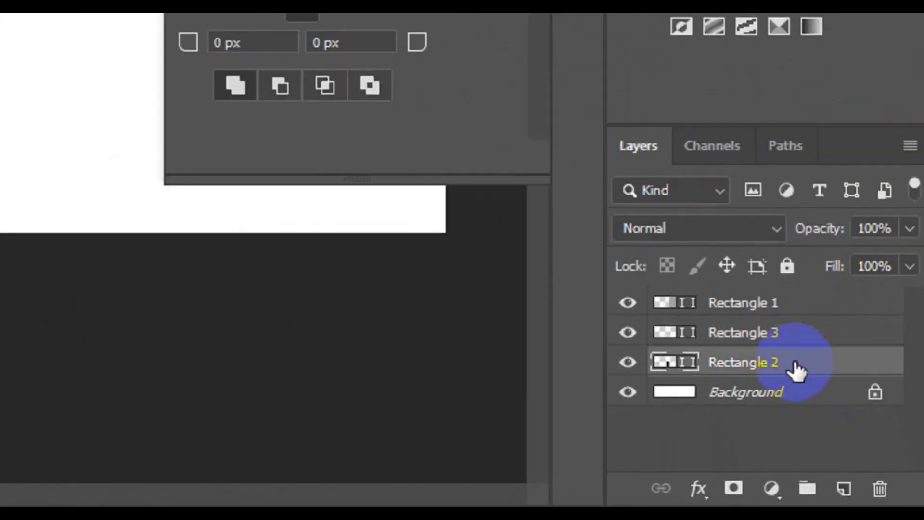
{"action": "left_click", "coordinate": [774, 313], "text": "shift"}
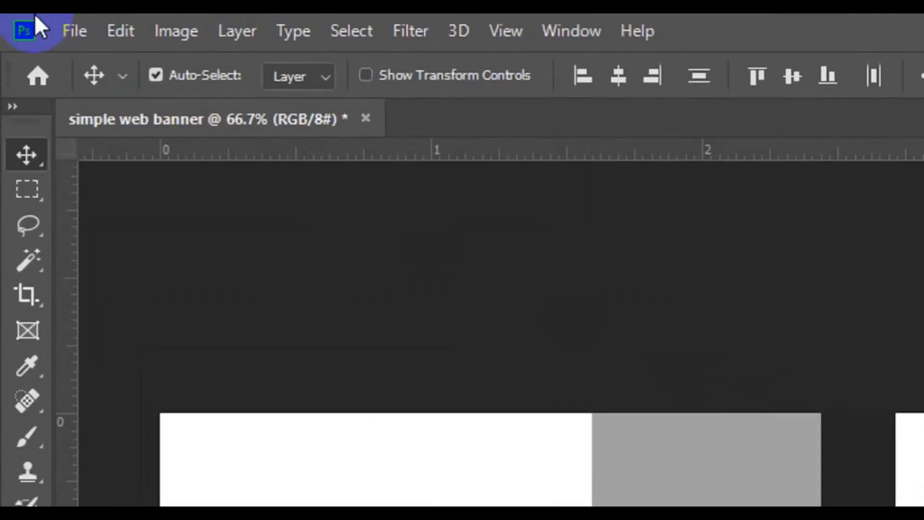
{"action": "left_click", "coordinate": [118, 30]}
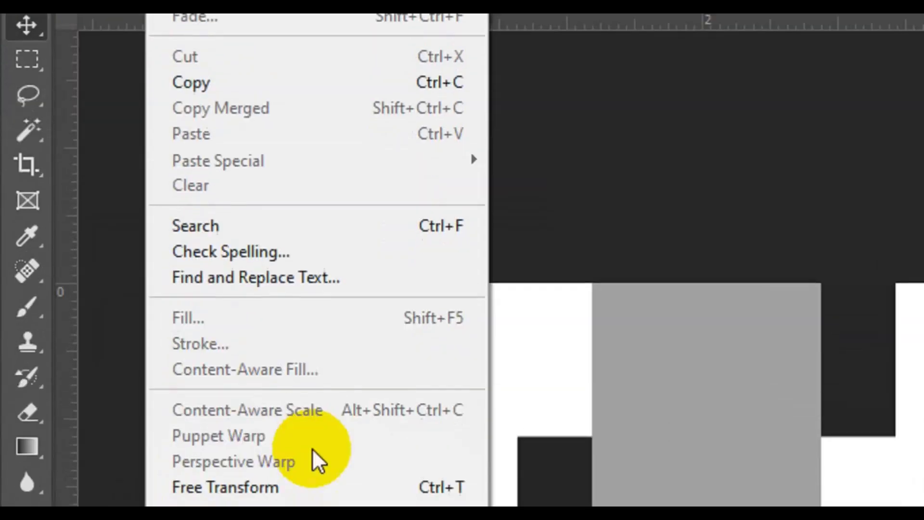
{"action": "left_click", "coordinate": [297, 416]}
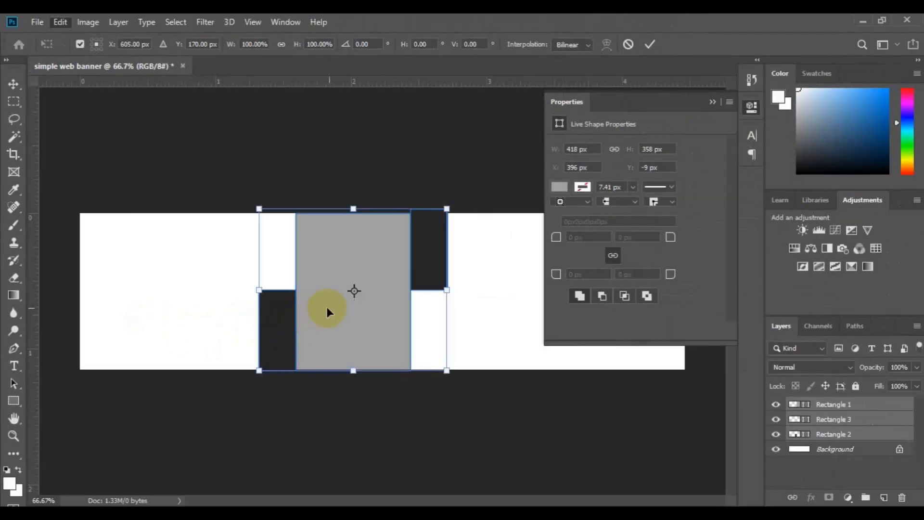
{"action": "right_click", "coordinate": [330, 309]}
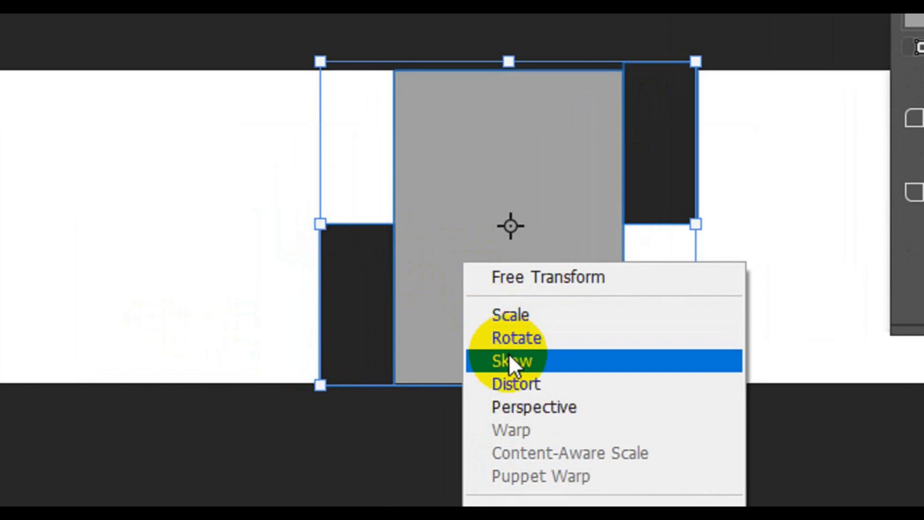
{"action": "left_click", "coordinate": [509, 357]}
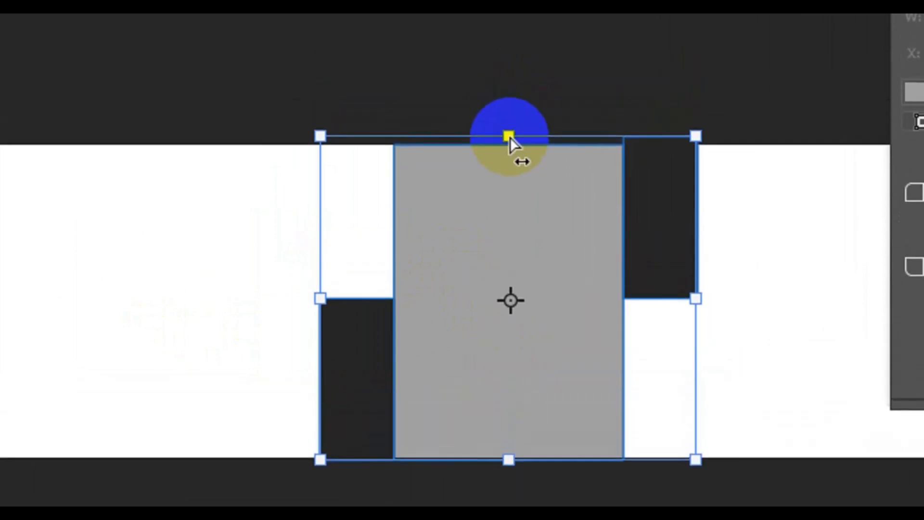
{"action": "left_click_drag", "start_coordinate": [510, 137], "coordinate": [648, 146]}
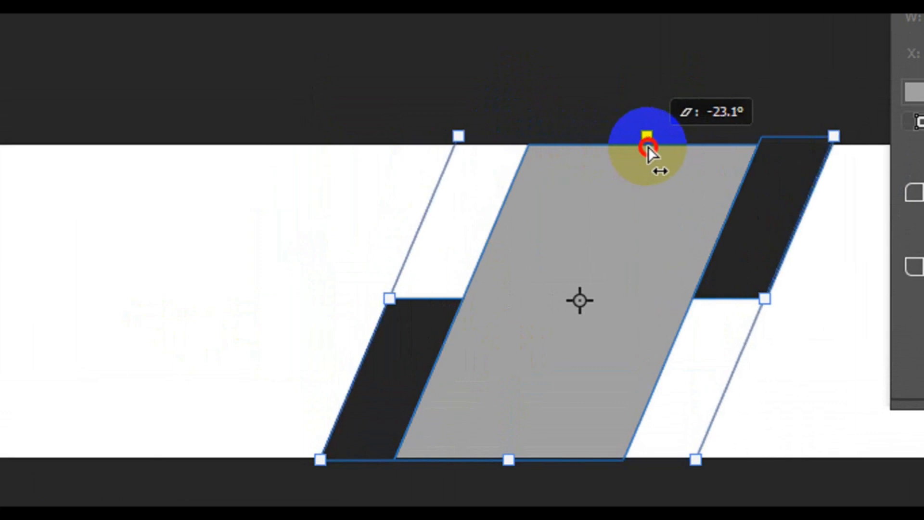
{"action": "left_click_drag", "start_coordinate": [648, 146], "coordinate": [648, 146]}
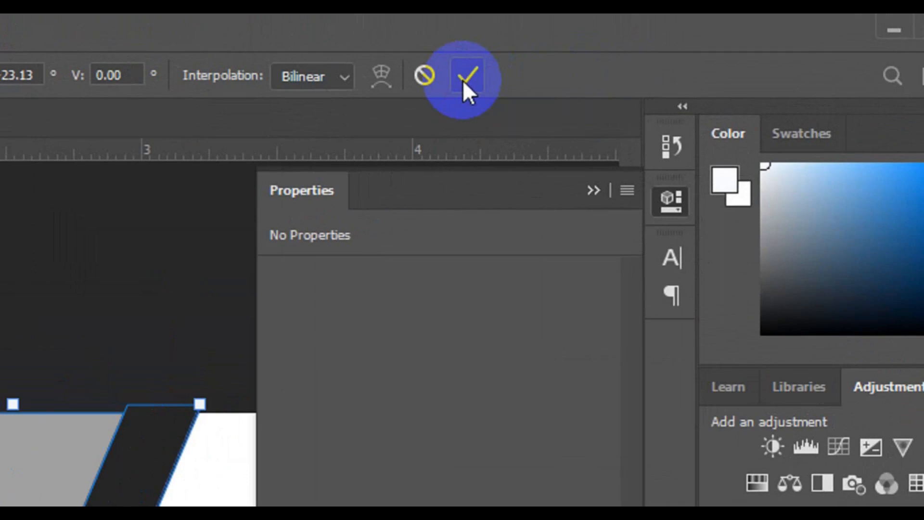
{"action": "left_click", "coordinate": [465, 82]}
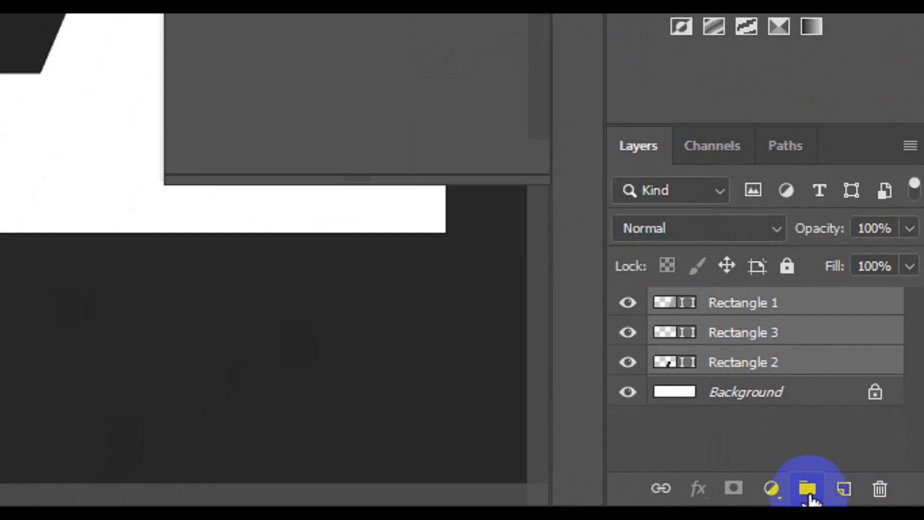
{"action": "left_click", "coordinate": [808, 490]}
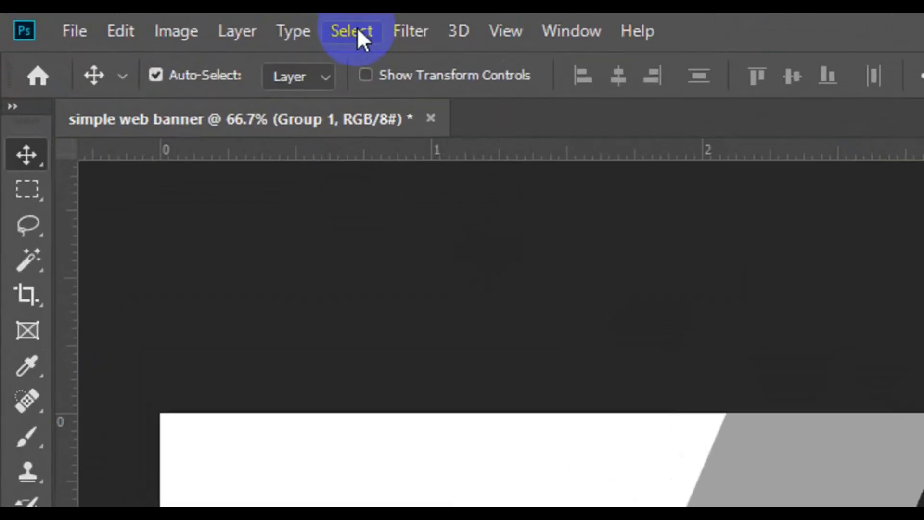
Step: Align the slanted rectangle group to the canvas's left edge using a full-canvas selection, and deselect
{"action": "left_click", "coordinate": [177, 23]}
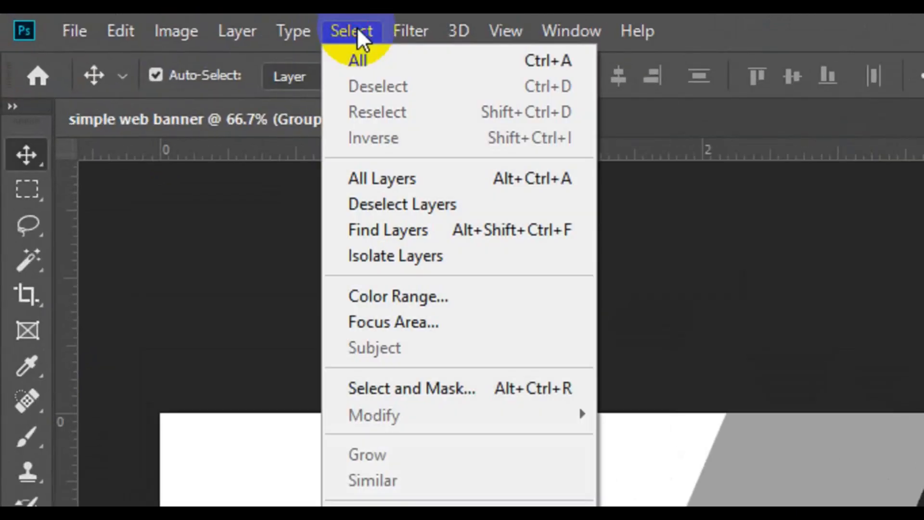
{"action": "left_click", "coordinate": [372, 60]}
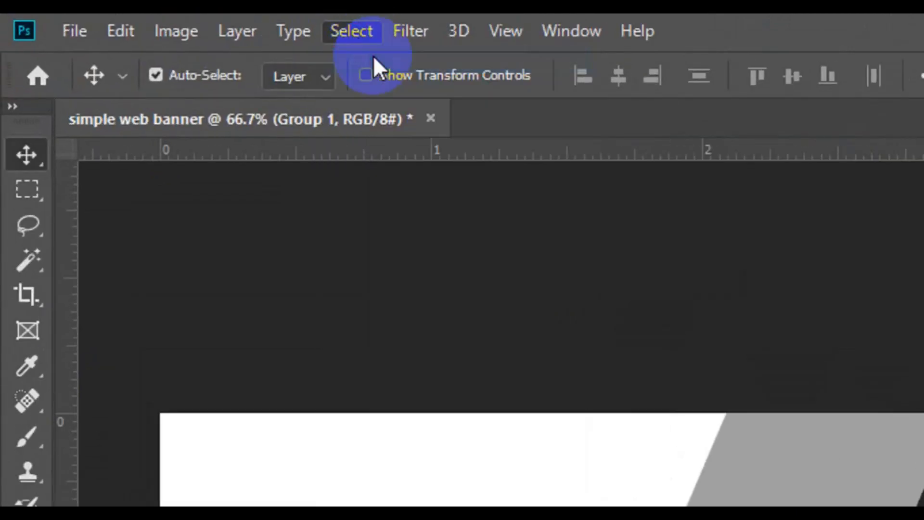
{"action": "left_click", "coordinate": [582, 76]}
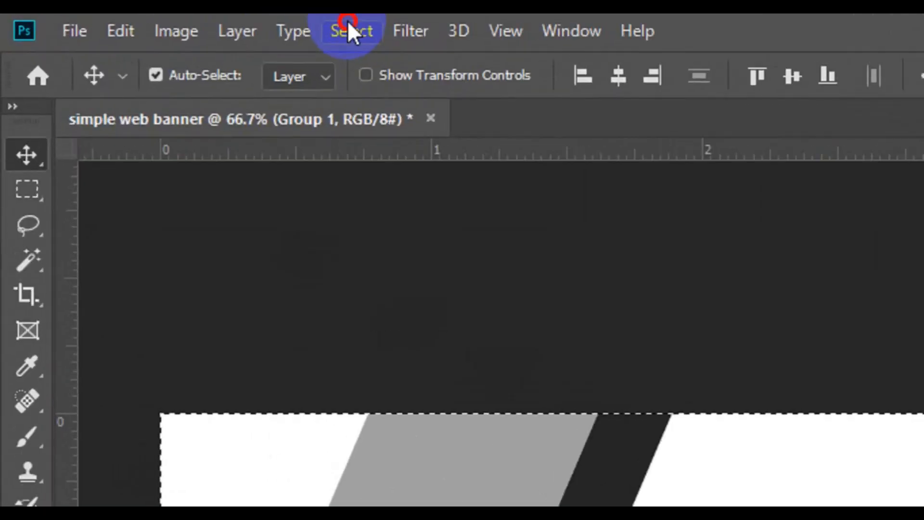
{"action": "left_click", "coordinate": [348, 20]}
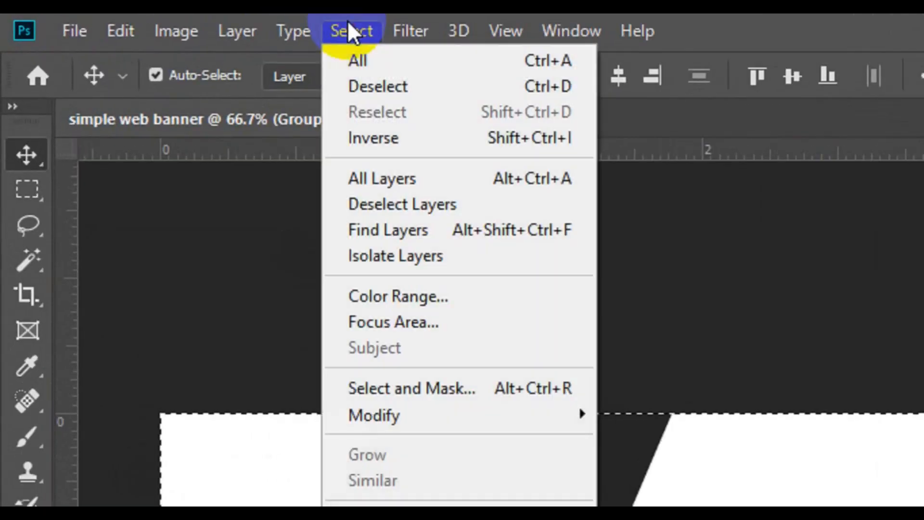
{"action": "left_click", "coordinate": [389, 83]}
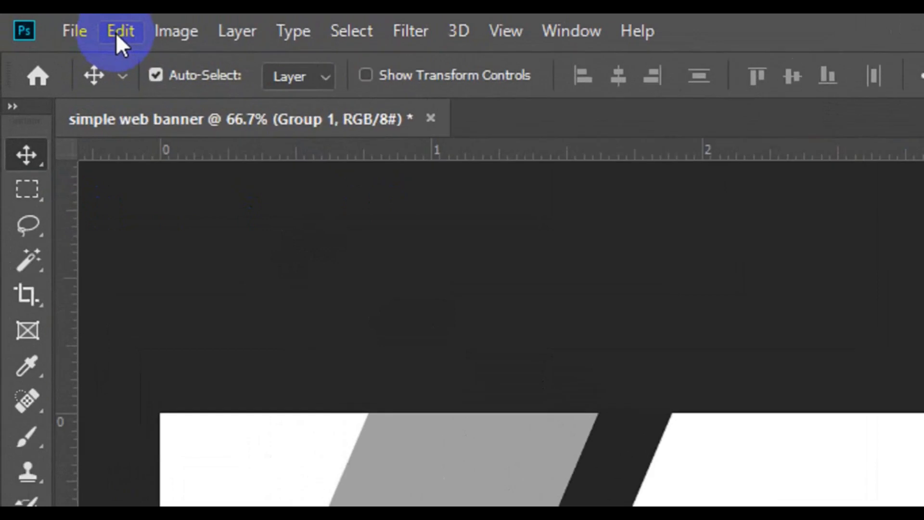
Step: Move the rectangle group about 100 px to the right with Free Transform, keeping its size
{"action": "left_click", "coordinate": [58, 23]}
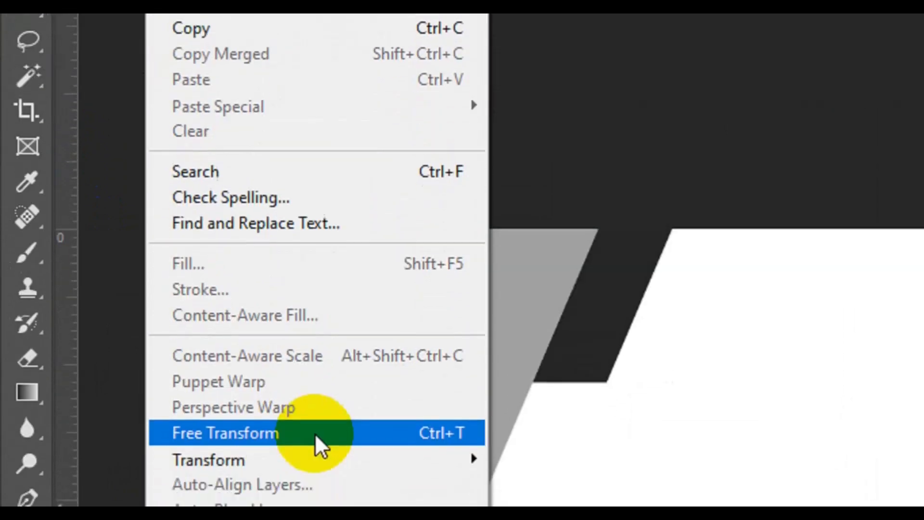
{"action": "left_click", "coordinate": [317, 433]}
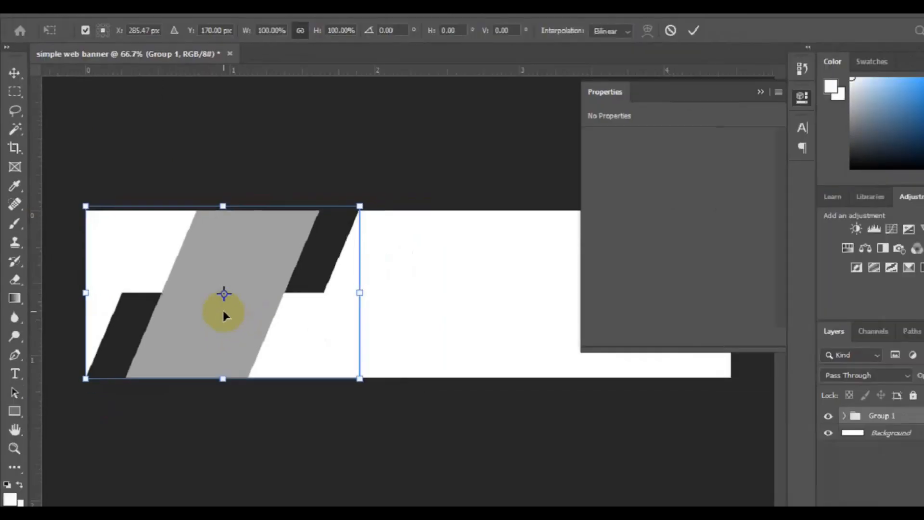
{"action": "left_click_drag", "start_coordinate": [449, 363], "coordinate": [474, 362]}
{"action": "left_click_drag", "start_coordinate": [237, 306], "coordinate": [270, 308]}
{"action": "left_click", "coordinate": [650, 44]}
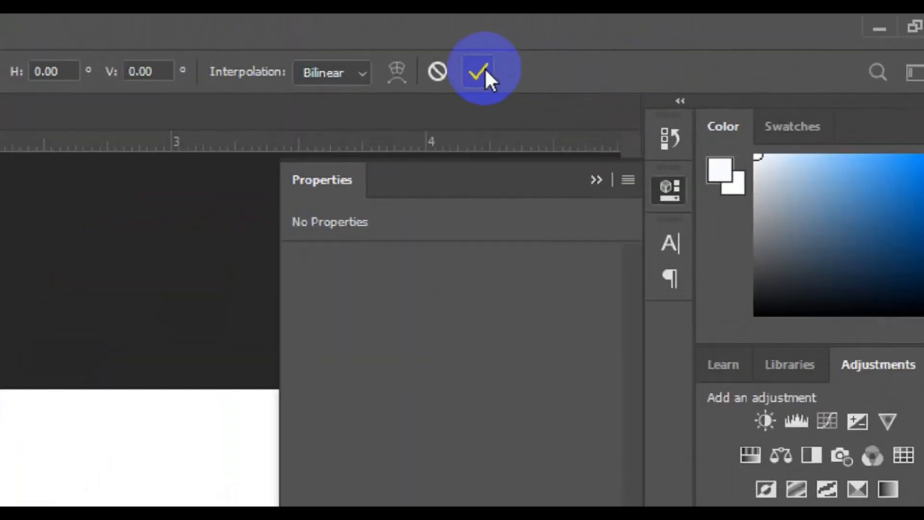
{"action": "left_click", "coordinate": [462, 73]}
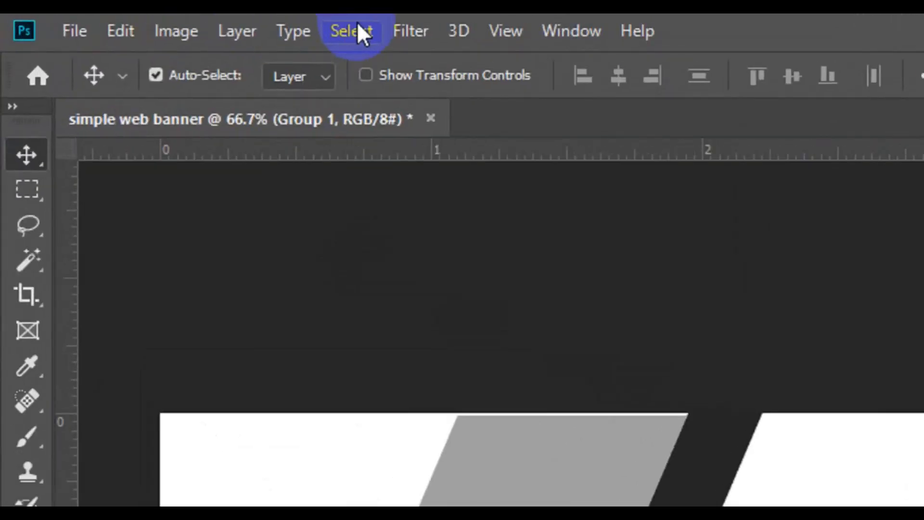
Step: Select the whole canvas, align the group to its vertical centre and clear the selection
{"action": "left_click", "coordinate": [358, 23]}
{"action": "left_click", "coordinate": [378, 61]}
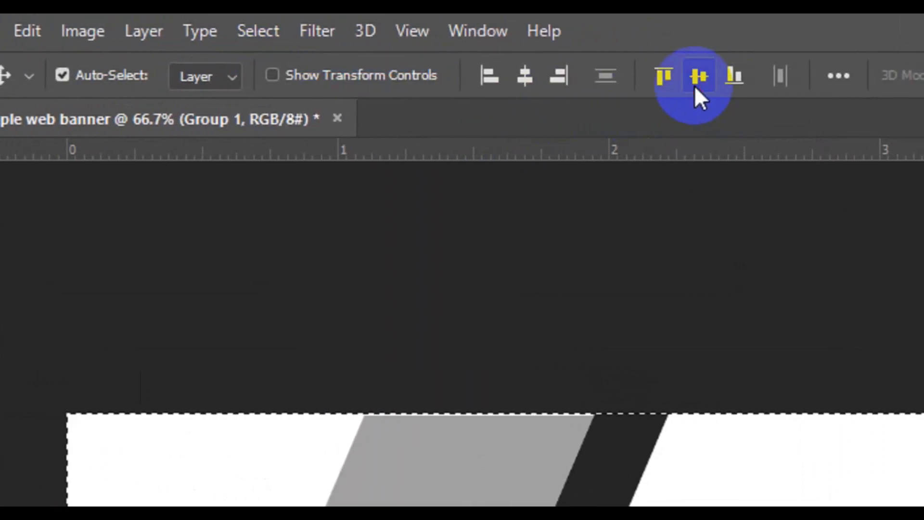
{"action": "left_click", "coordinate": [694, 85]}
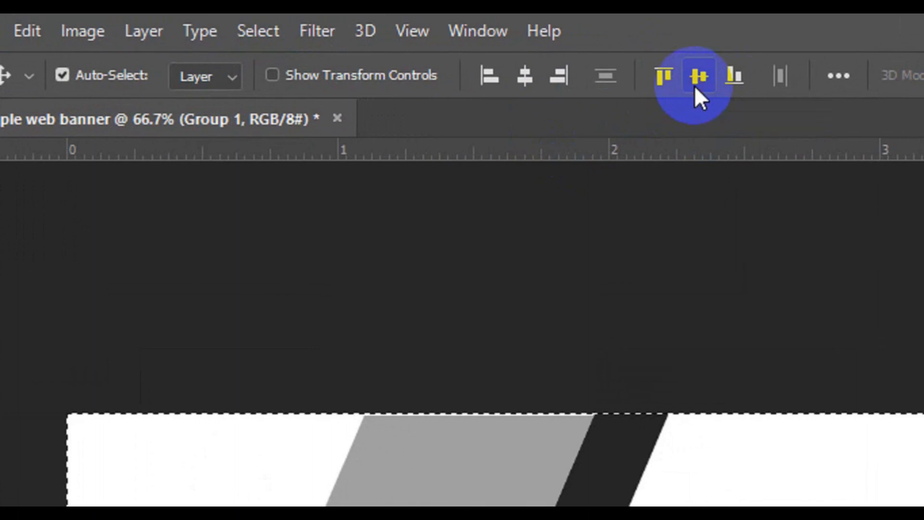
{"action": "left_click", "coordinate": [256, 38]}
{"action": "left_click", "coordinate": [296, 86]}
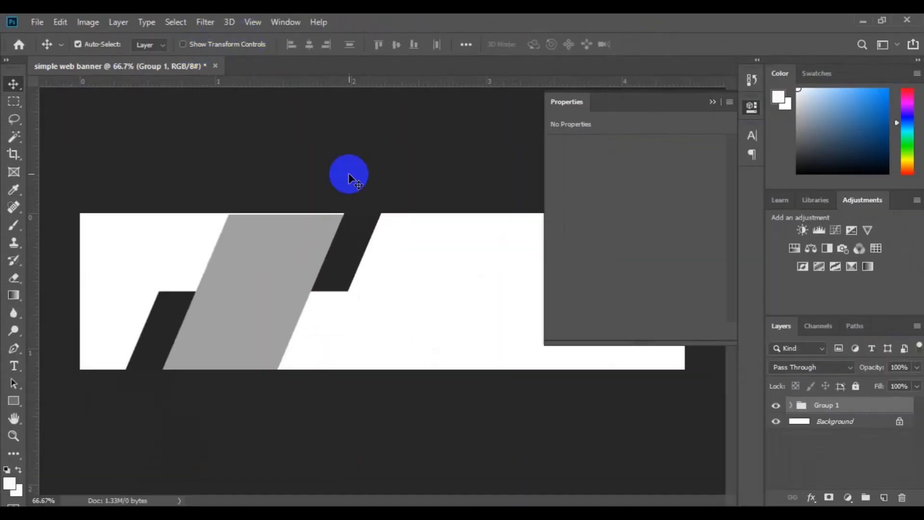
Step: Enlarge the rectangle group proportionally from its centre so it extends past the canvas's upper and lower edges
{"action": "left_click", "coordinate": [65, 20]}
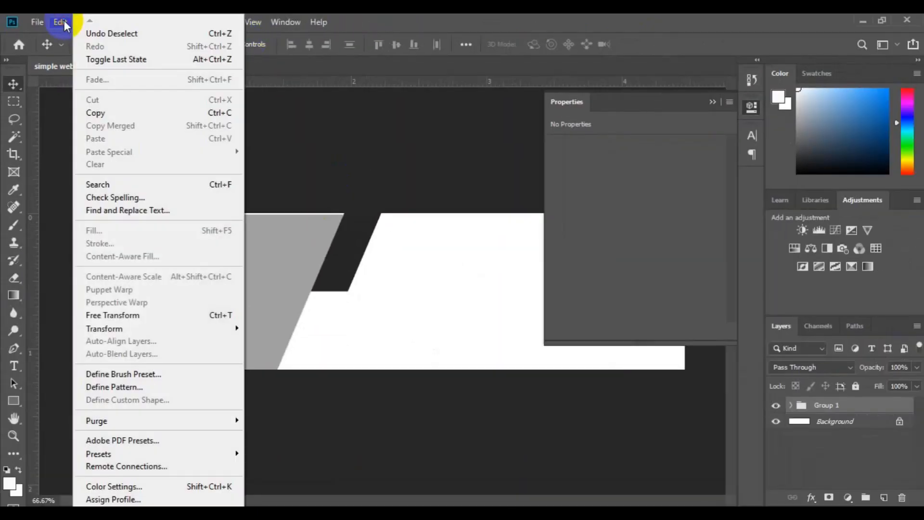
{"action": "left_click", "coordinate": [149, 315]}
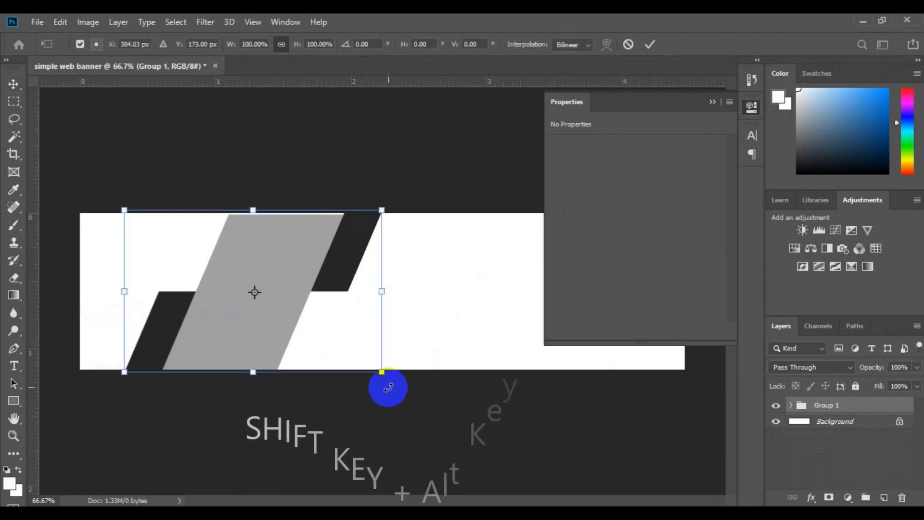
{"action": "left_click_drag", "start_coordinate": [380, 374], "coordinate": [430, 395]}
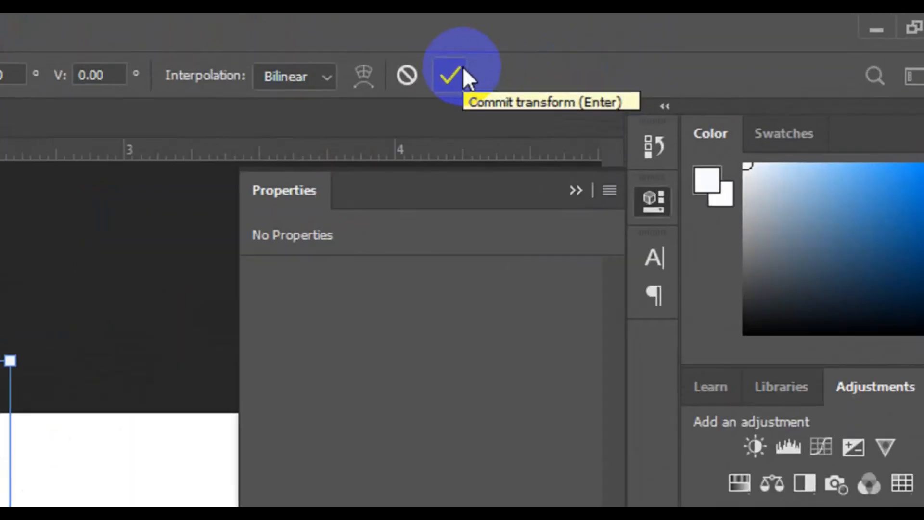
{"action": "left_click", "coordinate": [464, 67]}
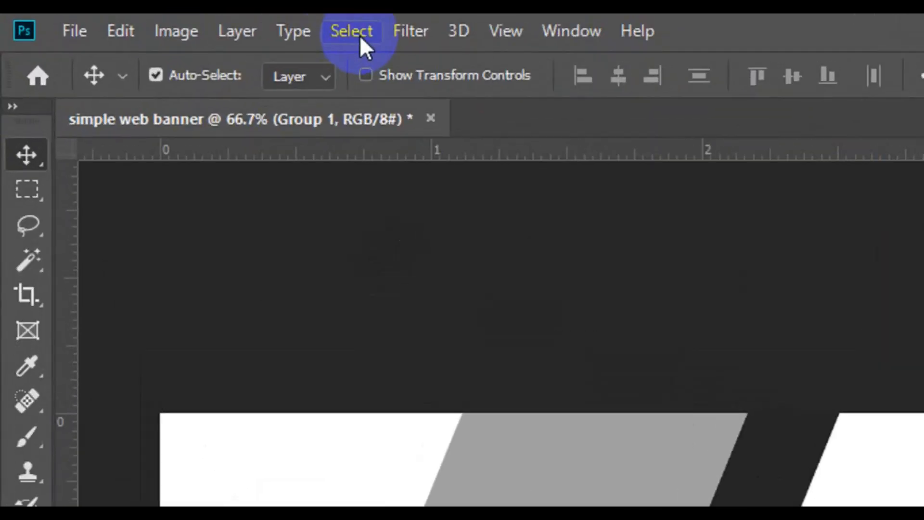
Step: Centre the enlarged rectangle group vertically on the canvas again and deselect
{"action": "left_click", "coordinate": [359, 35]}
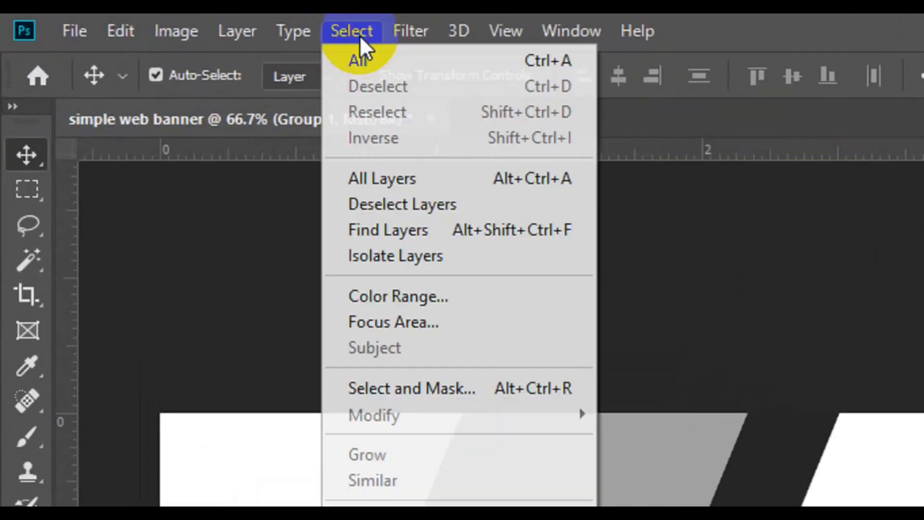
{"action": "left_click", "coordinate": [397, 60]}
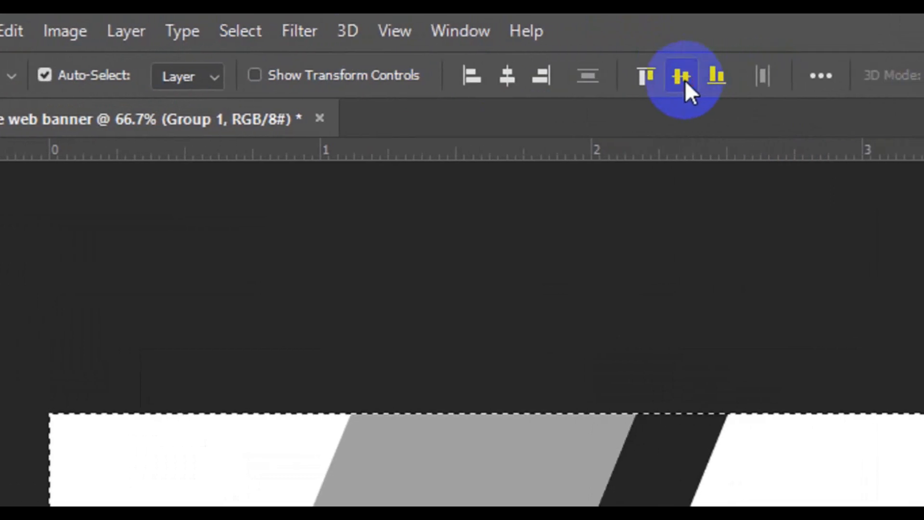
{"action": "left_click", "coordinate": [253, 36]}
{"action": "left_click", "coordinate": [276, 87]}
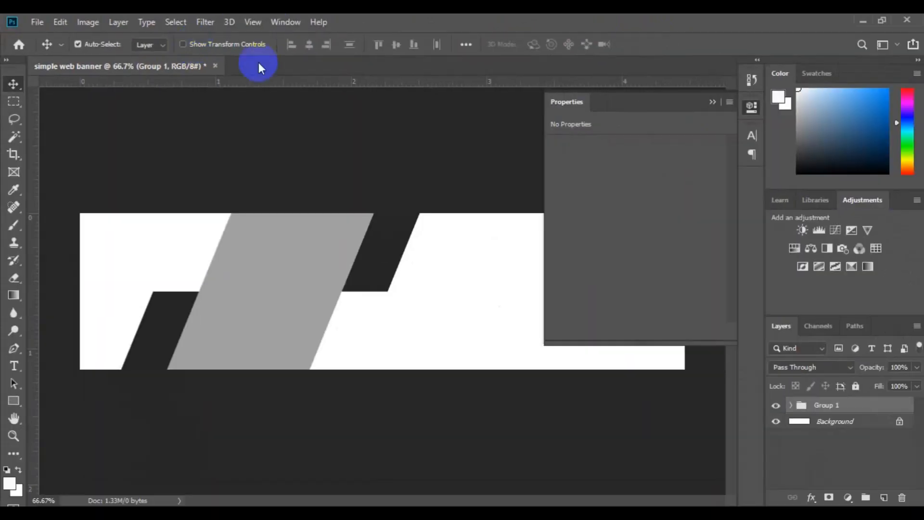
Step: Draw a dark grey strip about 862 by 45 px along the banner's lower right edge, directly above the Background layer
{"action": "left_click", "coordinate": [716, 101]}
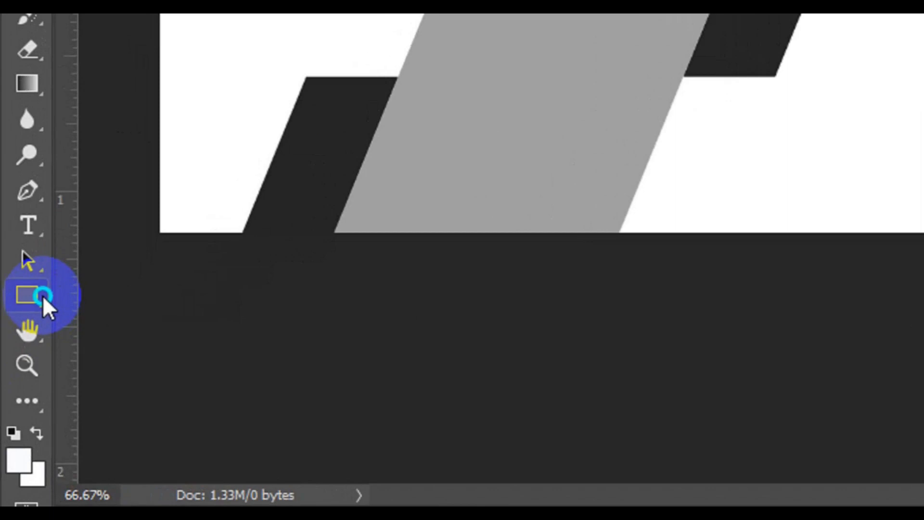
{"action": "left_click", "coordinate": [21, 400]}
{"action": "right_click", "coordinate": [43, 295]}
{"action": "left_click", "coordinate": [111, 301]}
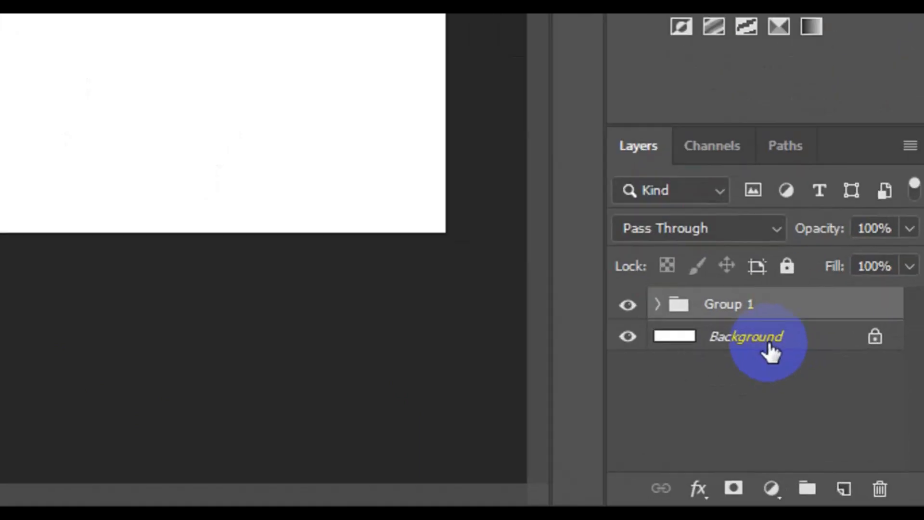
{"action": "left_click", "coordinate": [769, 349]}
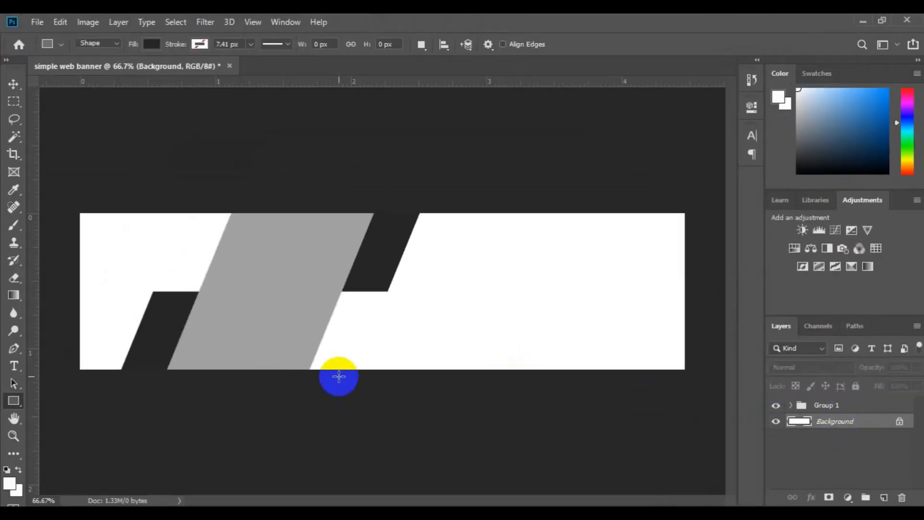
{"action": "left_click_drag", "start_coordinate": [297, 349], "coordinate": [685, 350]}
{"action": "key", "text": "v"}
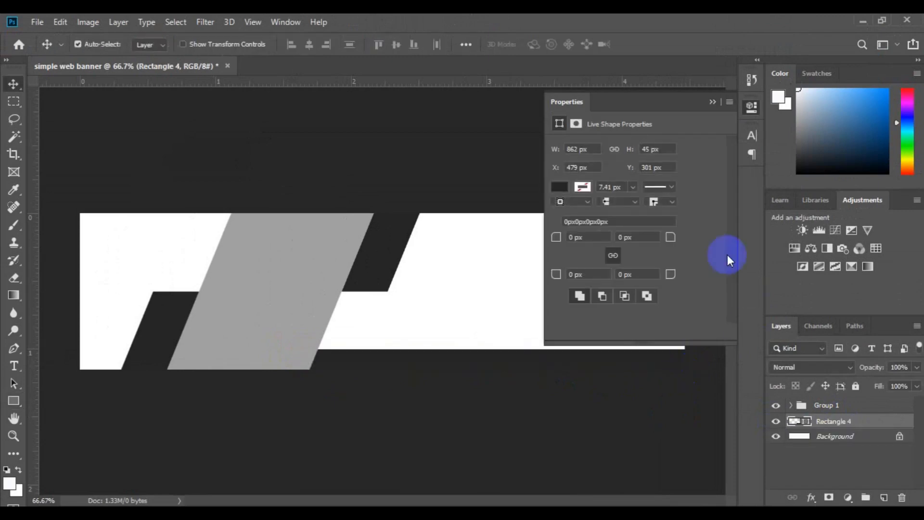
{"action": "left_click", "coordinate": [712, 102]}
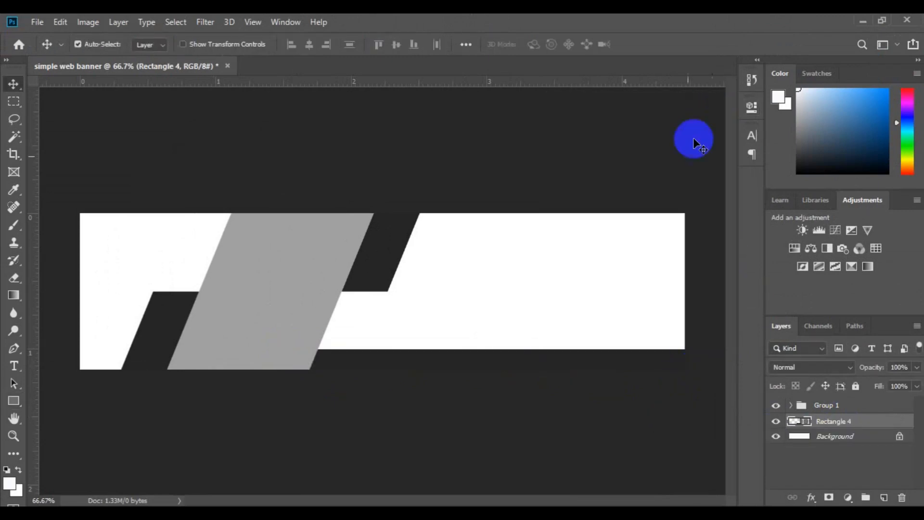
Step: Duplicate the Rectangle 4 strip as "Rectangle 2" and place the copy along the banner's upper left edge
{"action": "right_click", "coordinate": [841, 420]}
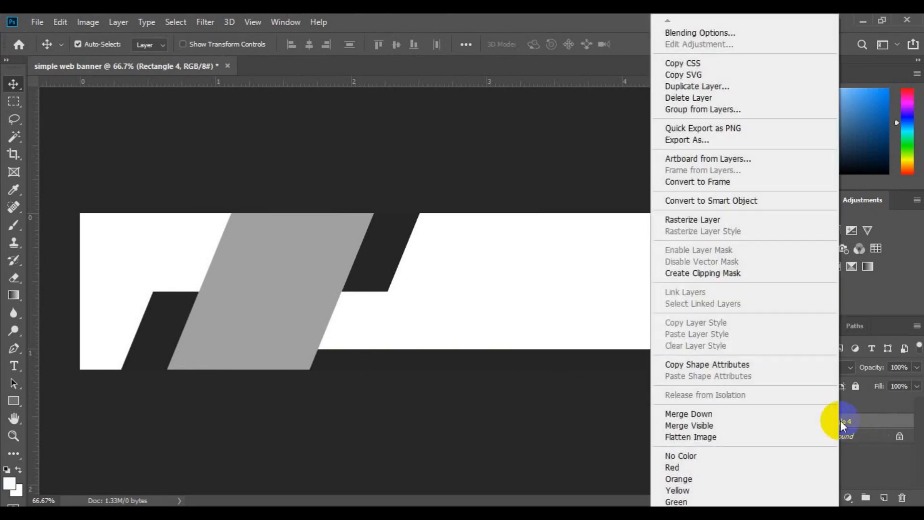
{"action": "left_click", "coordinate": [695, 86]}
{"action": "left_click", "coordinate": [452, 159]}
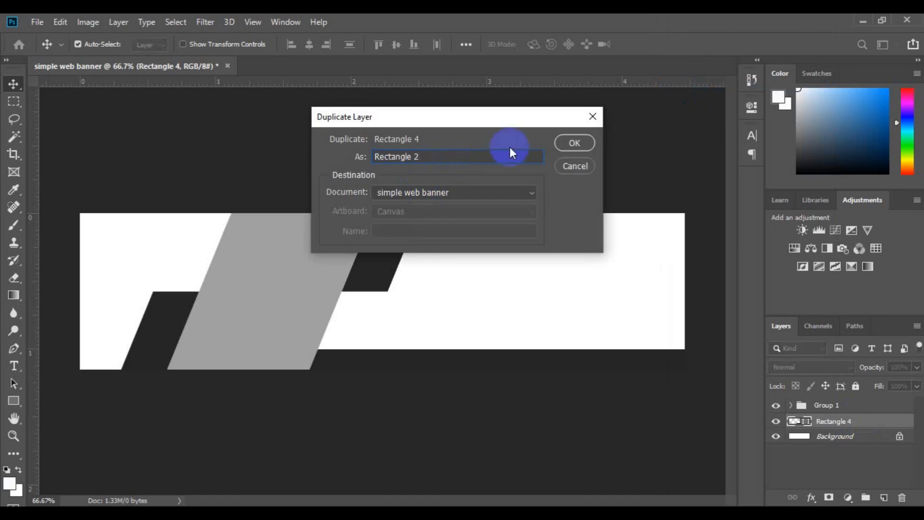
{"action": "left_click", "coordinate": [565, 143]}
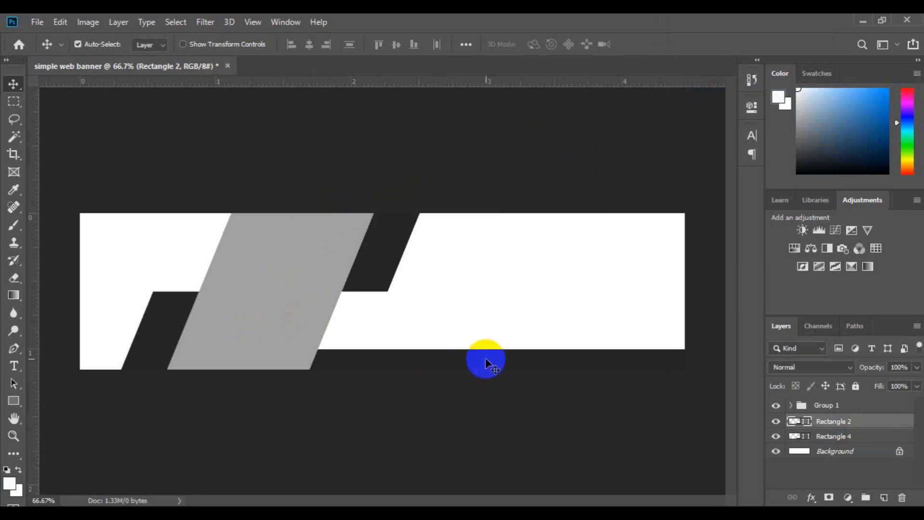
{"action": "left_click_drag", "start_coordinate": [486, 361], "coordinate": [130, 221]}
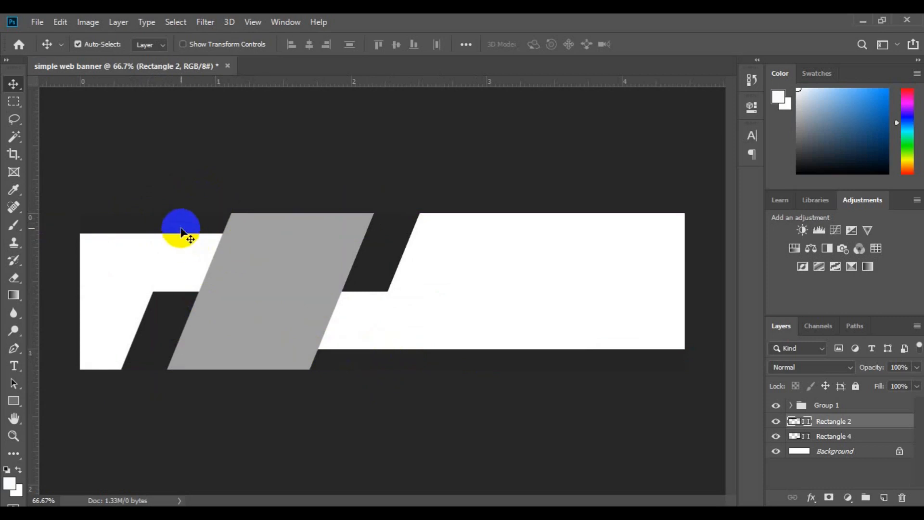
Step: Recolour the upper left strip to the print-safe dark blue #1f2758
{"action": "double_click", "coordinate": [809, 425]}
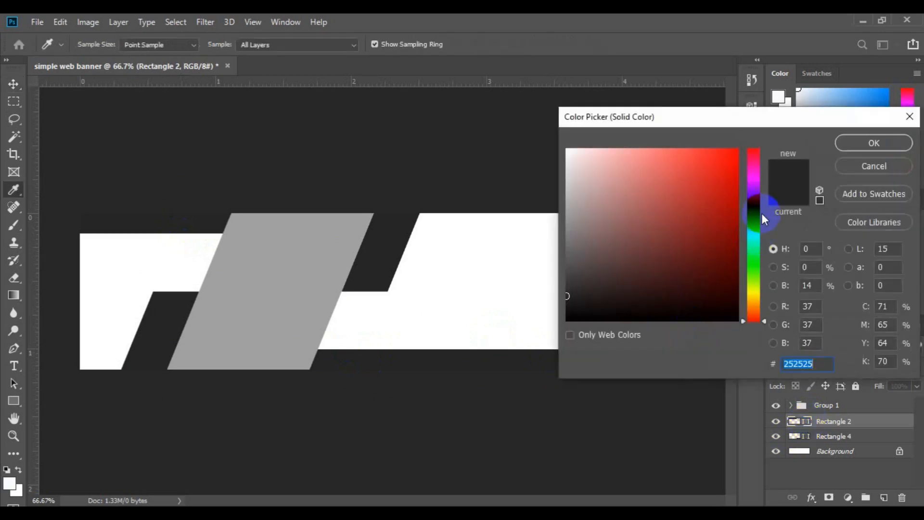
{"action": "left_click", "coordinate": [760, 215]}
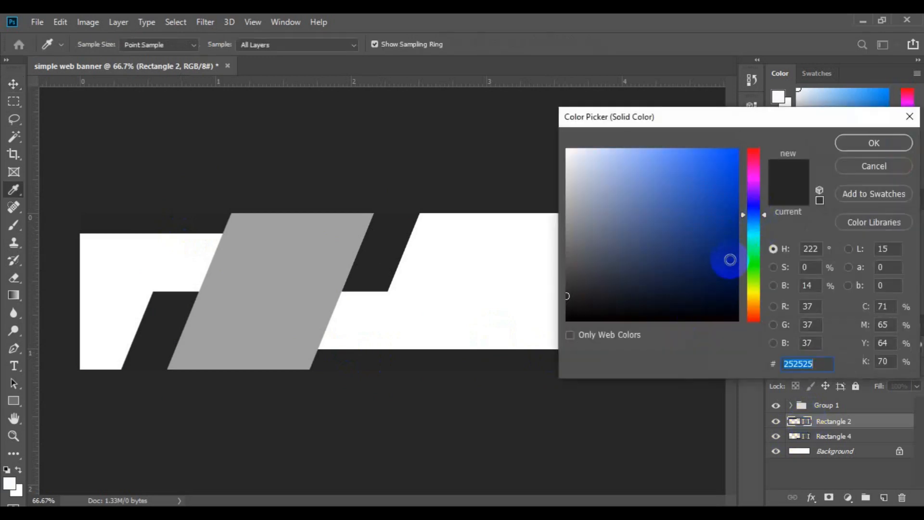
{"action": "left_click", "coordinate": [730, 260]}
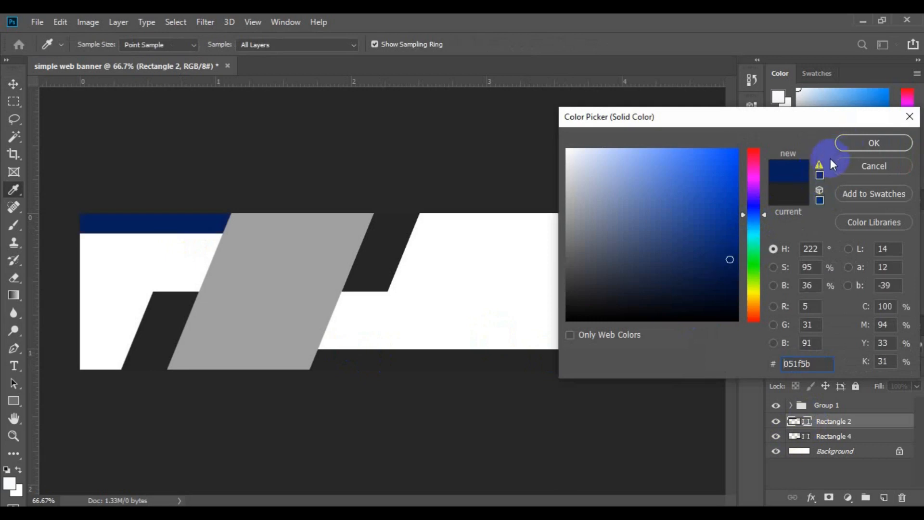
{"action": "left_click", "coordinate": [820, 167]}
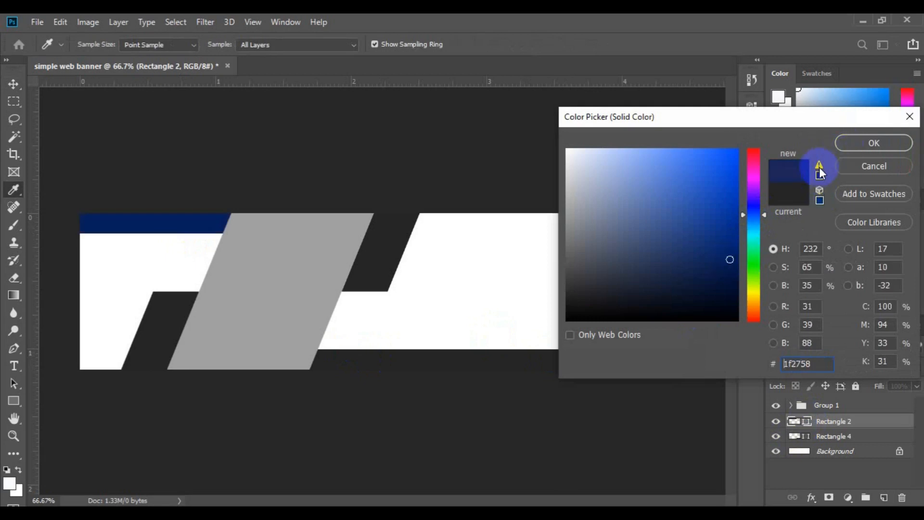
{"action": "left_click", "coordinate": [851, 147]}
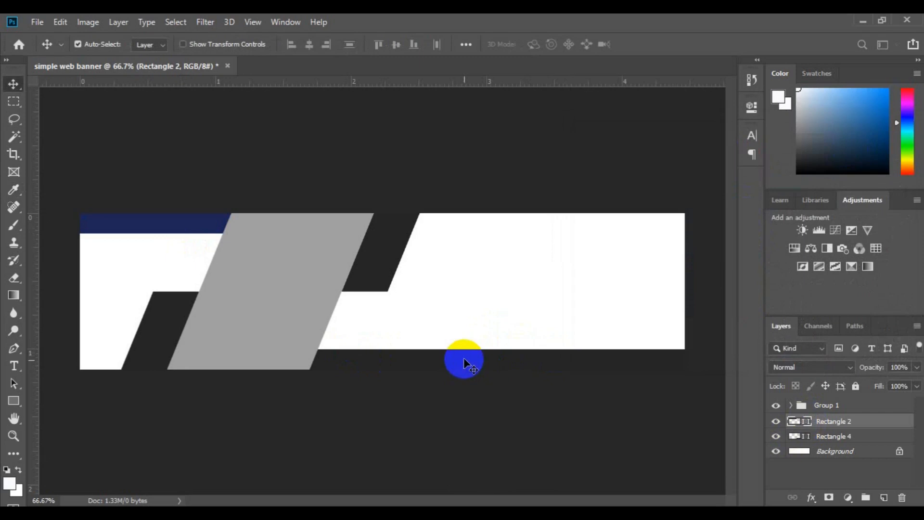
Step: Recolour the Rectangle 4 strip along the lower right edge to #1f2758, sampled from the upper left strip
{"action": "left_click", "coordinate": [464, 358]}
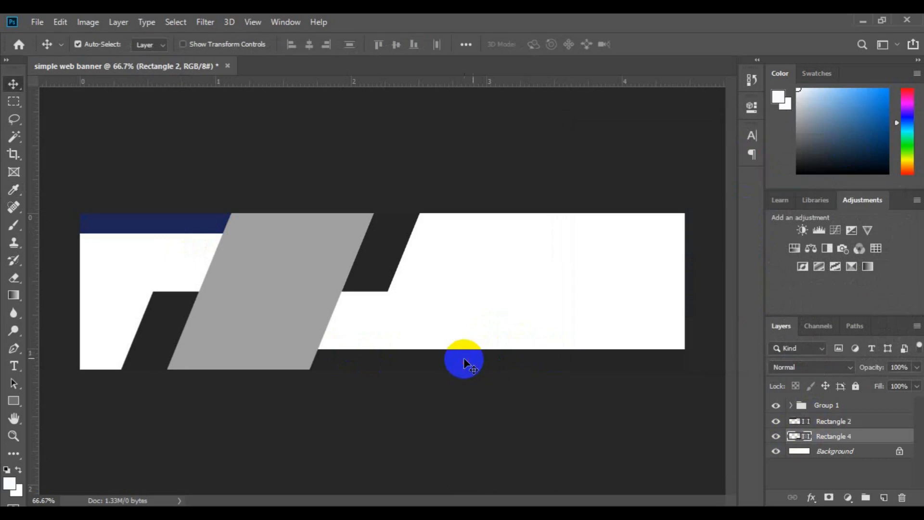
{"action": "double_click", "coordinate": [801, 436]}
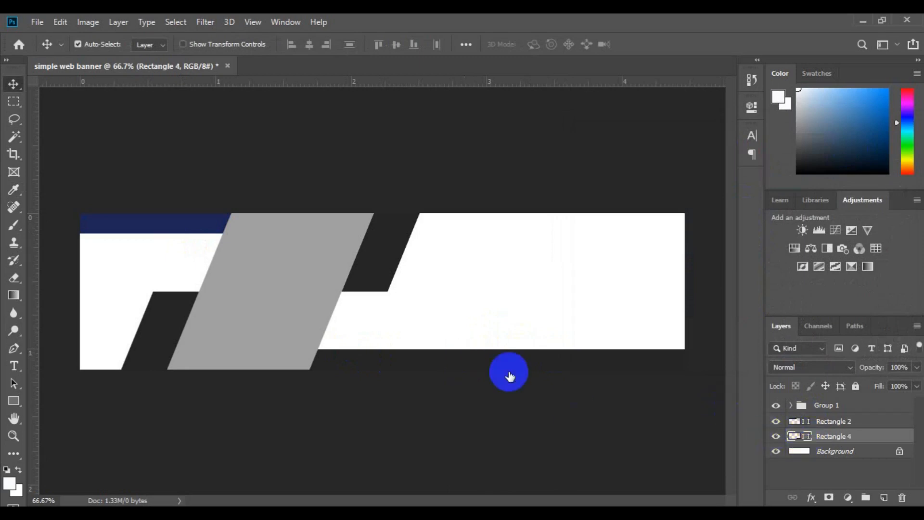
{"action": "left_click", "coordinate": [190, 221]}
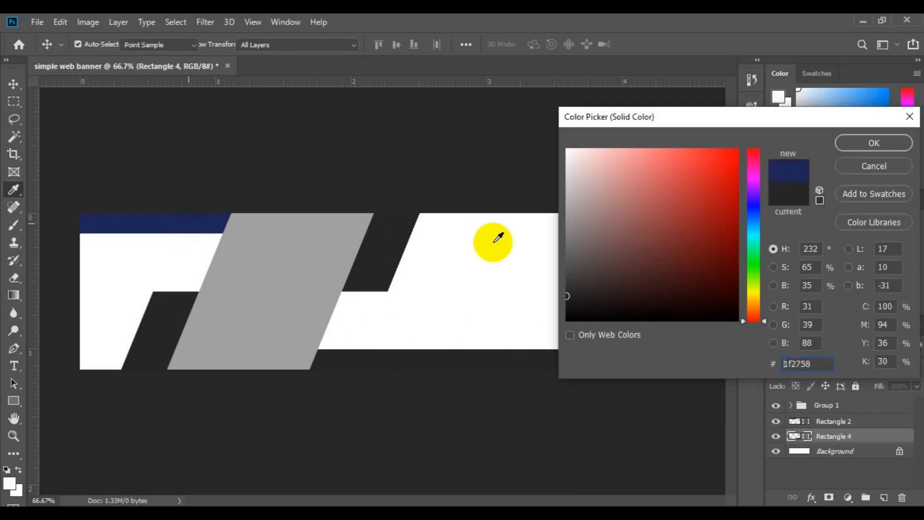
{"action": "left_click", "coordinate": [876, 144]}
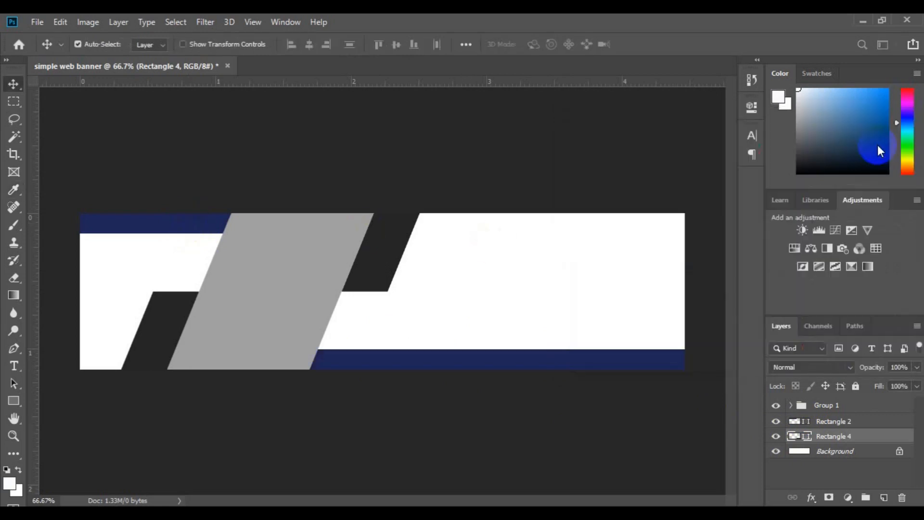
Step: Recolour the upper right slanted rectangle, Rectangle 3, to light blue #39bcf2 and copy its hex code
{"action": "left_click", "coordinate": [380, 264]}
{"action": "left_click", "coordinate": [824, 431]}
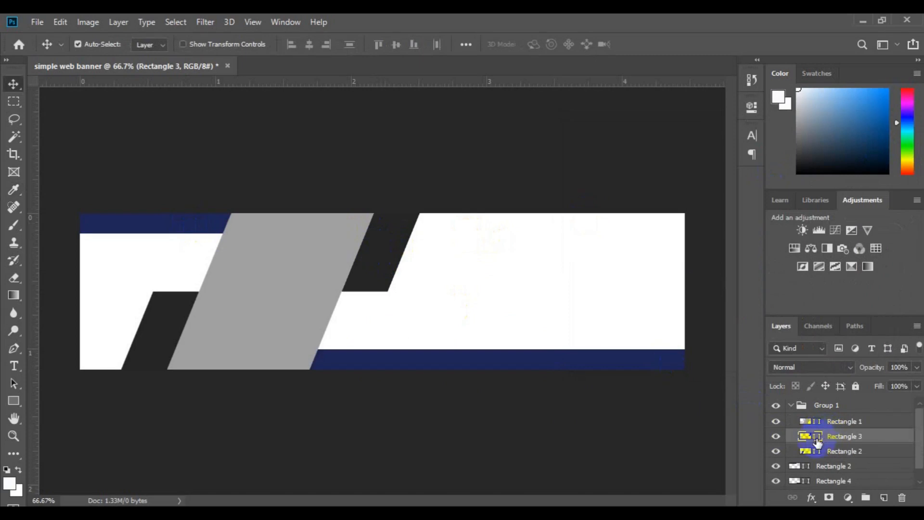
{"action": "double_click", "coordinate": [812, 436]}
{"action": "type", "text": "39bcf2"}
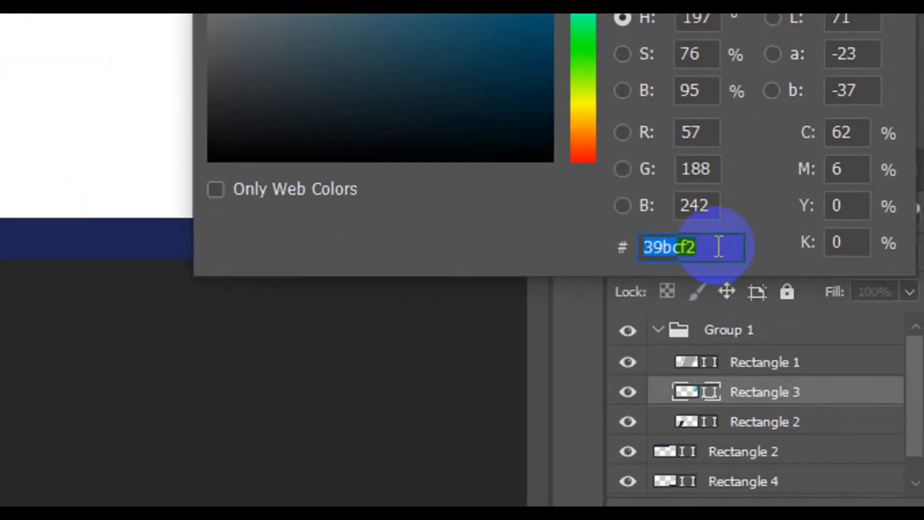
{"action": "left_click", "coordinate": [805, 363]}
{"action": "double_click", "coordinate": [690, 246]}
{"action": "key", "text": "ctrl+c"}
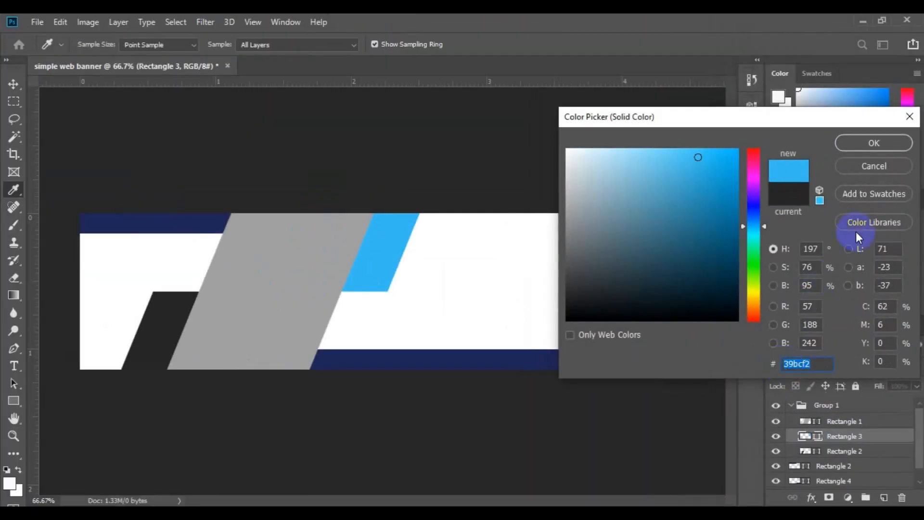
{"action": "left_click", "coordinate": [864, 143]}
{"action": "key", "text": "v"}
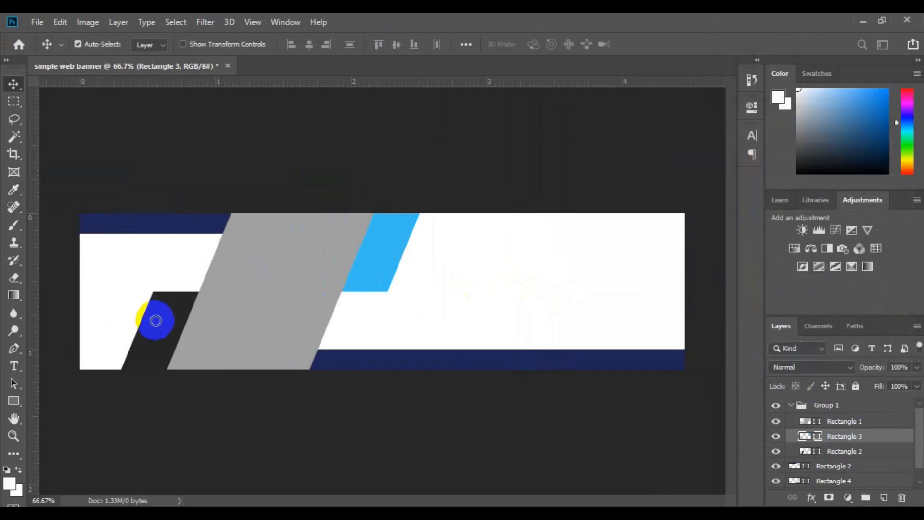
Step: Recolour the lower left slanted rectangle, Rectangle 2 in Group 1, to the copied light blue #39bcf2
{"action": "left_click", "coordinate": [171, 330]}
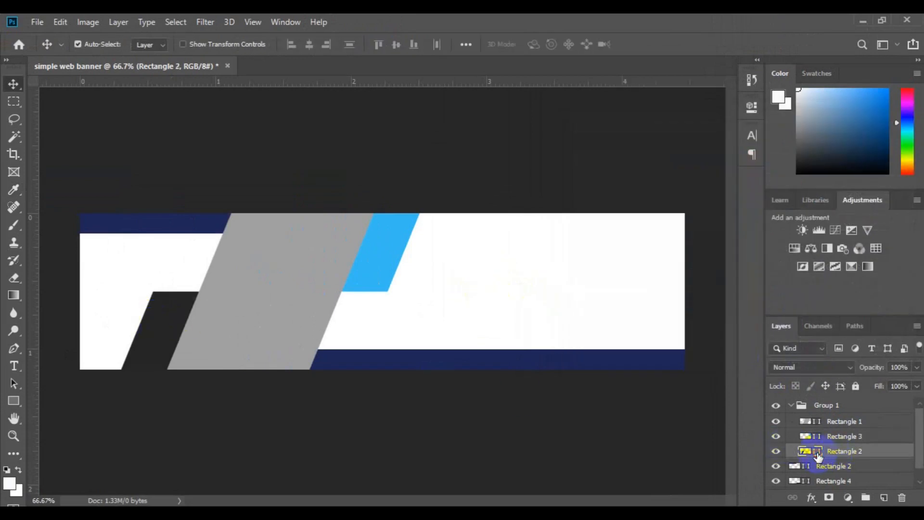
{"action": "double_click", "coordinate": [817, 452]}
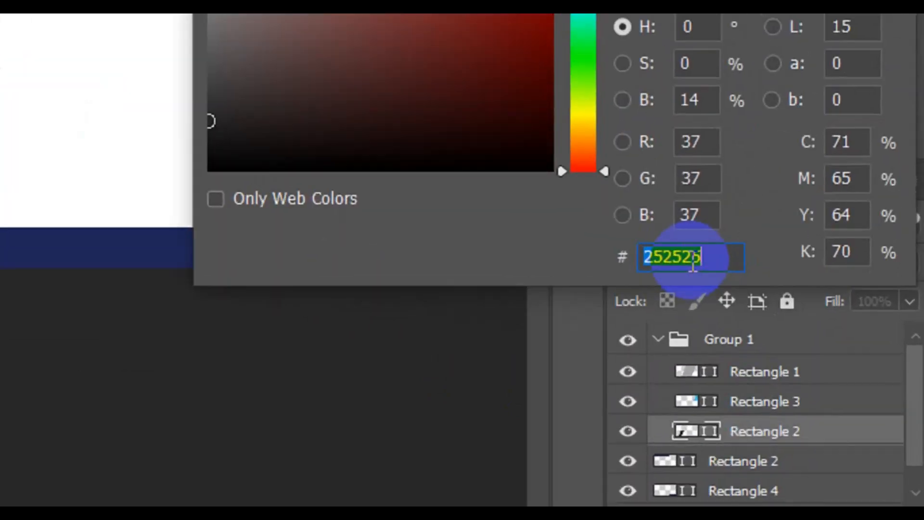
{"action": "key", "text": "ctrl+v"}
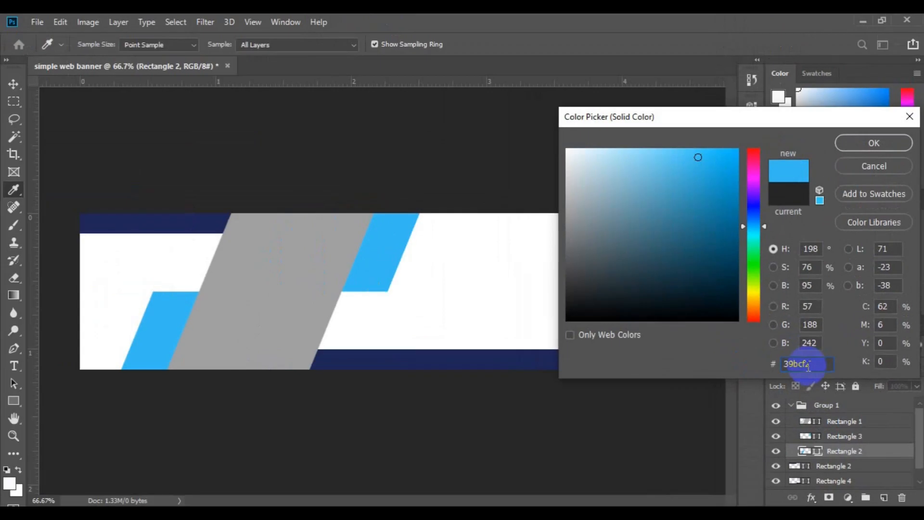
{"action": "left_click", "coordinate": [856, 149]}
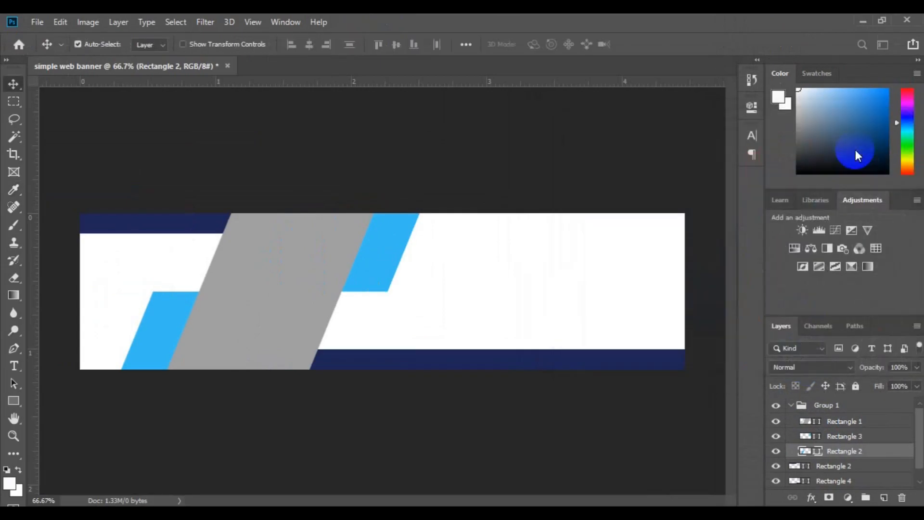
{"action": "left_click", "coordinate": [583, 149]}
Step: Recolour the Rectangle 4 strip along the lower right edge to the deeper navy #030c44
{"action": "left_click", "coordinate": [348, 362]}
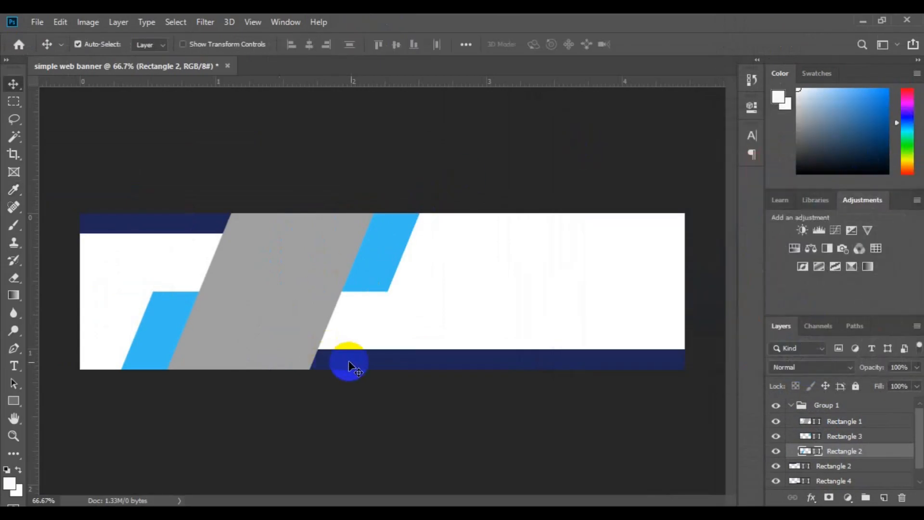
{"action": "left_click", "coordinate": [799, 482]}
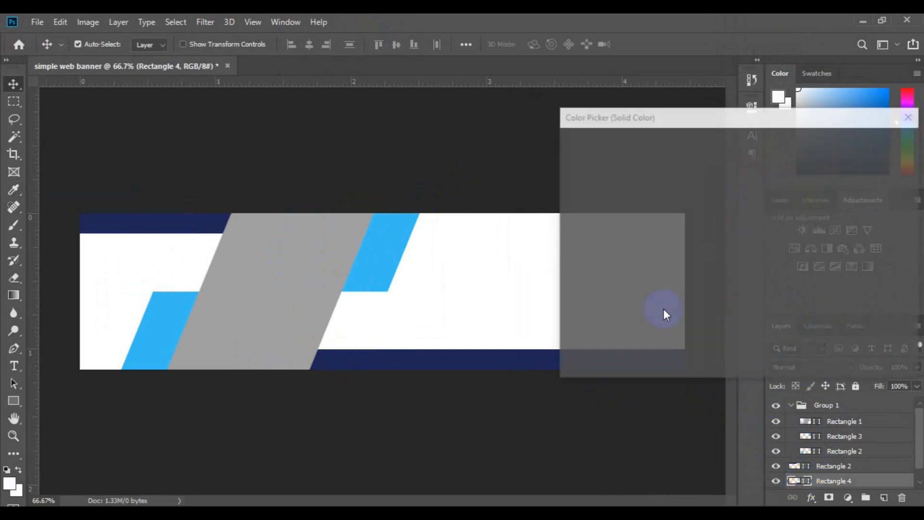
{"action": "left_click", "coordinate": [730, 274]}
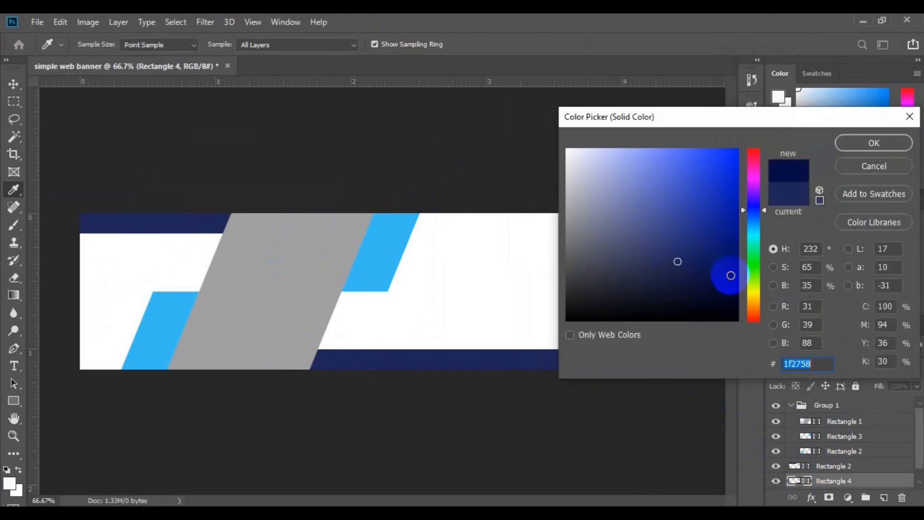
{"action": "left_click", "coordinate": [862, 147]}
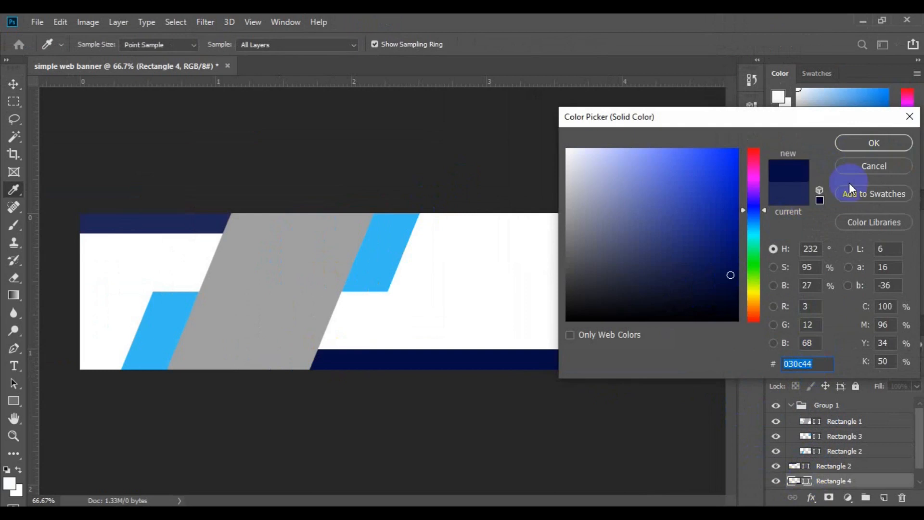
{"action": "left_click", "coordinate": [853, 146]}
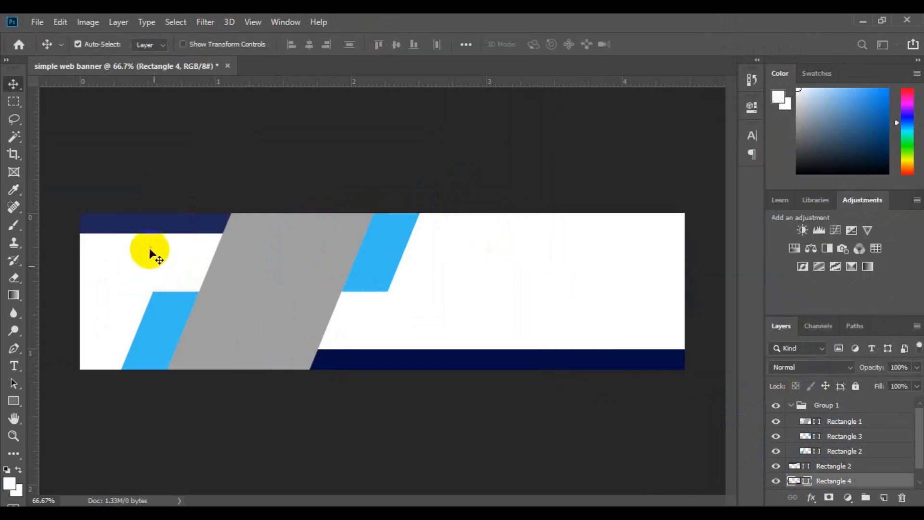
Step: Recolour the upper left edge strip to navy #030c44
{"action": "left_click", "coordinate": [149, 230]}
{"action": "left_click", "coordinate": [804, 466]}
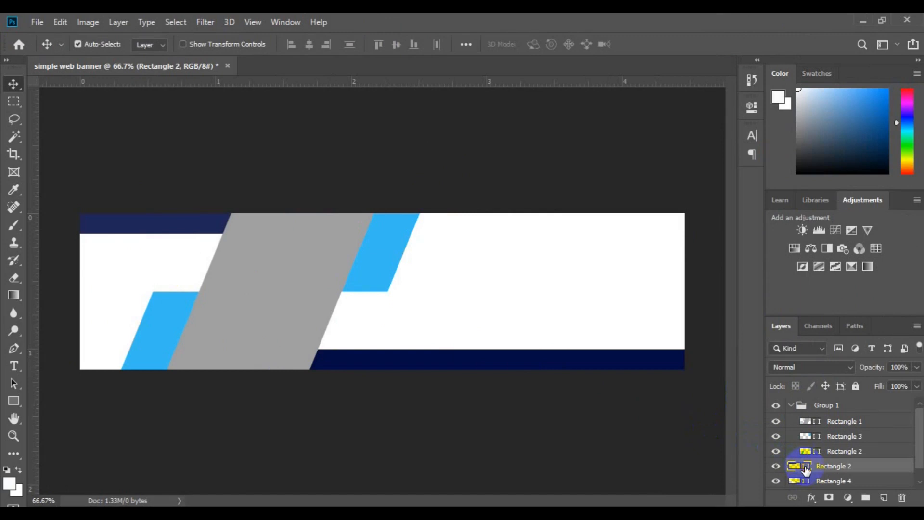
{"action": "double_click", "coordinate": [807, 469]}
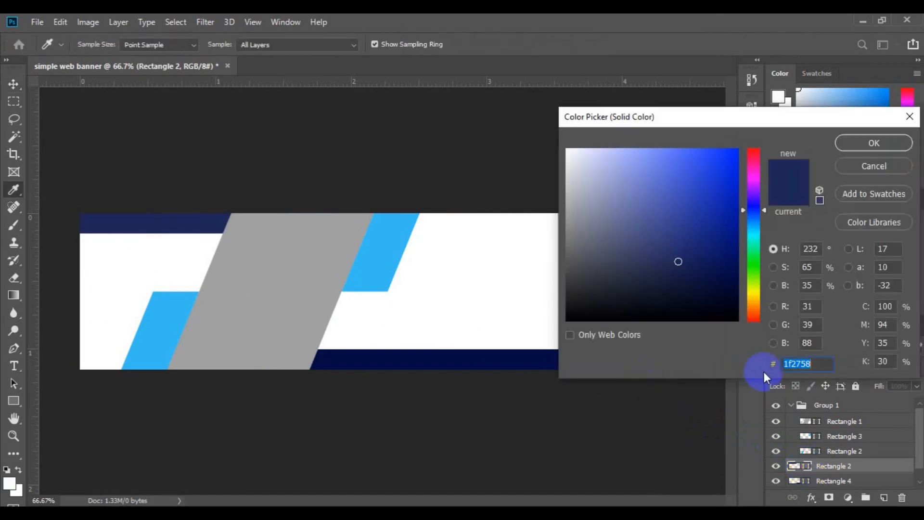
{"action": "type", "text": "030c44"}
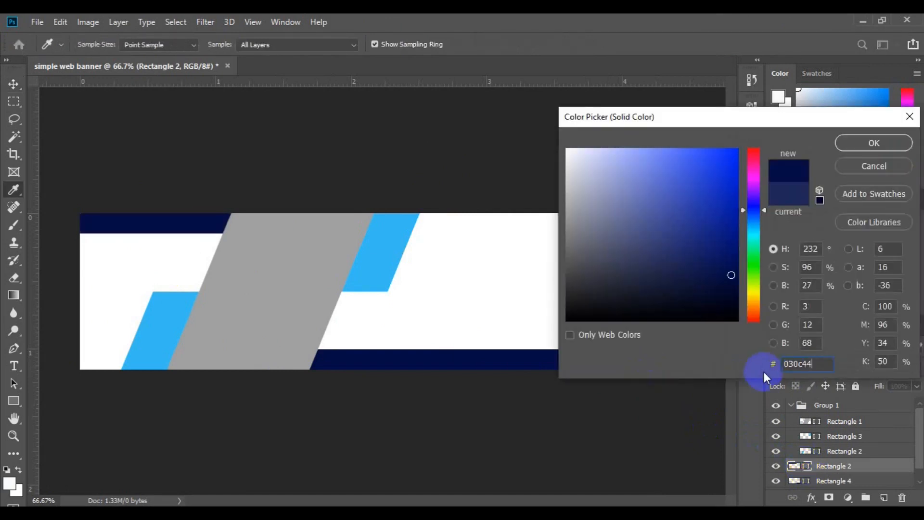
{"action": "left_click", "coordinate": [860, 147]}
{"action": "key", "text": "v"}
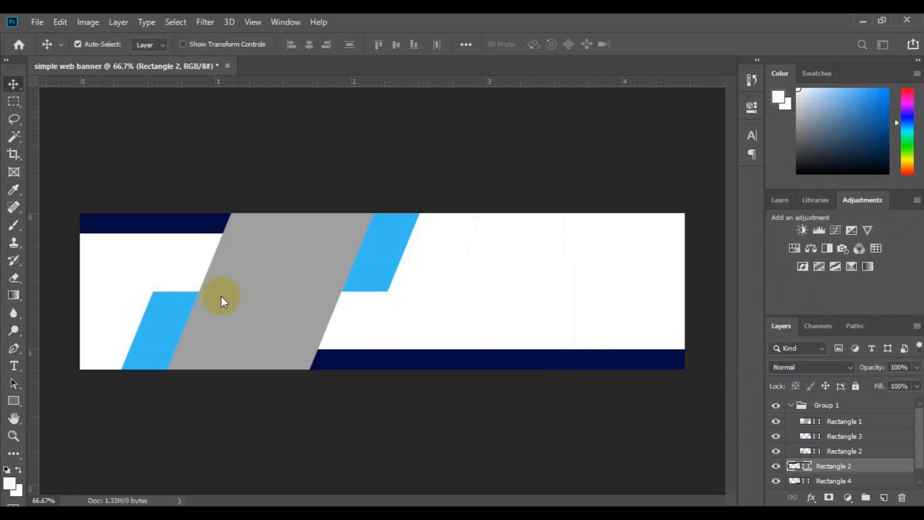
{"action": "left_click", "coordinate": [276, 299]}
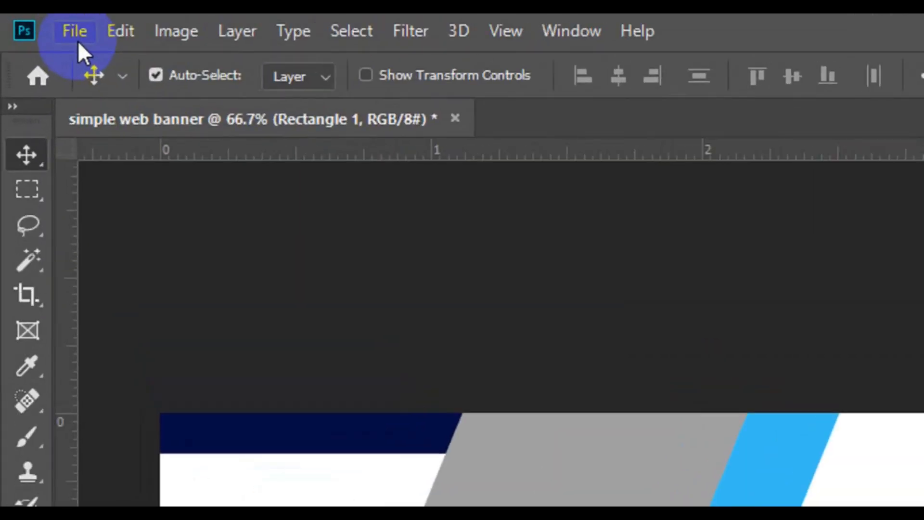
{"action": "left_click", "coordinate": [76, 33]}
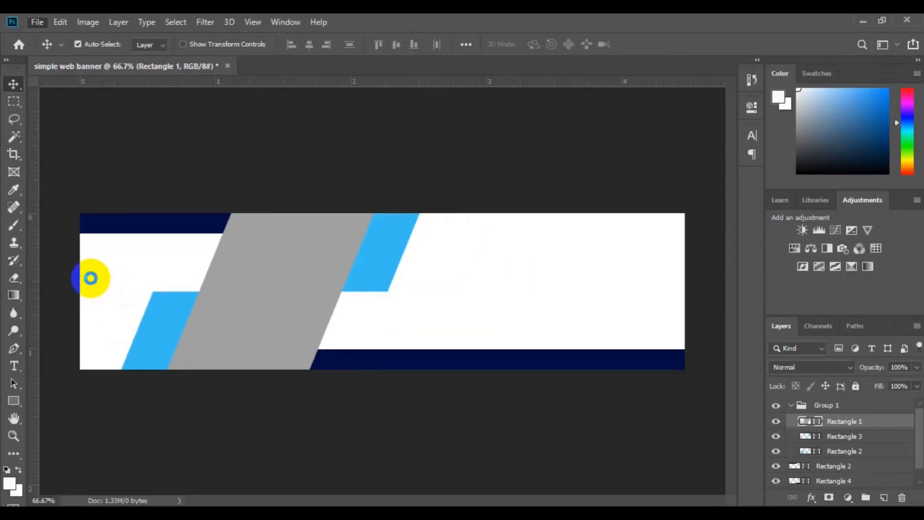
{"action": "double_click", "coordinate": [339, 235]}
{"action": "scroll", "coordinate": [455, 277], "scroll_direction": "down", "scroll_amount": 15}
{"action": "scroll", "coordinate": [454, 278], "scroll_direction": "down", "scroll_amount": 15}
{"action": "scroll", "coordinate": [454, 278], "scroll_direction": "down", "scroll_amount": 15}
{"action": "scroll", "coordinate": [455, 278], "scroll_direction": "down", "scroll_amount": 8}
{"action": "scroll", "coordinate": [455, 277], "scroll_direction": "down", "scroll_amount": 10}
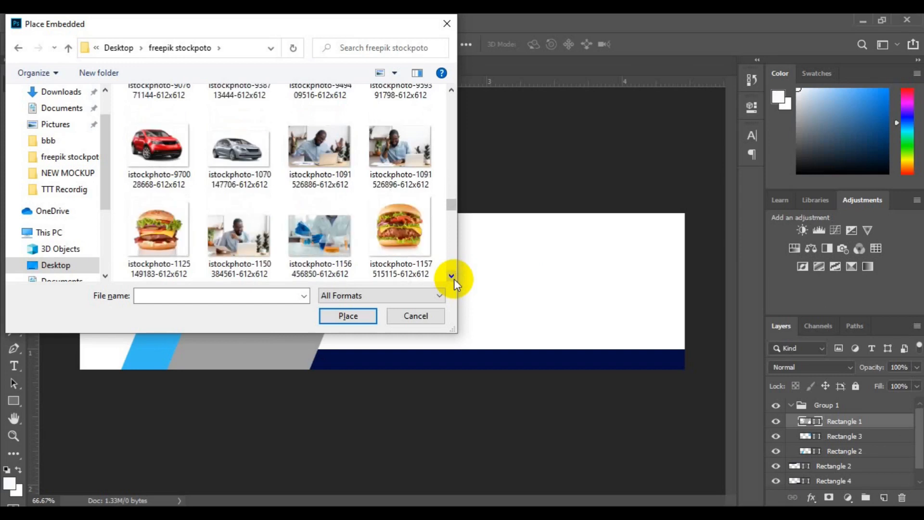
{"action": "left_click", "coordinate": [238, 147]}
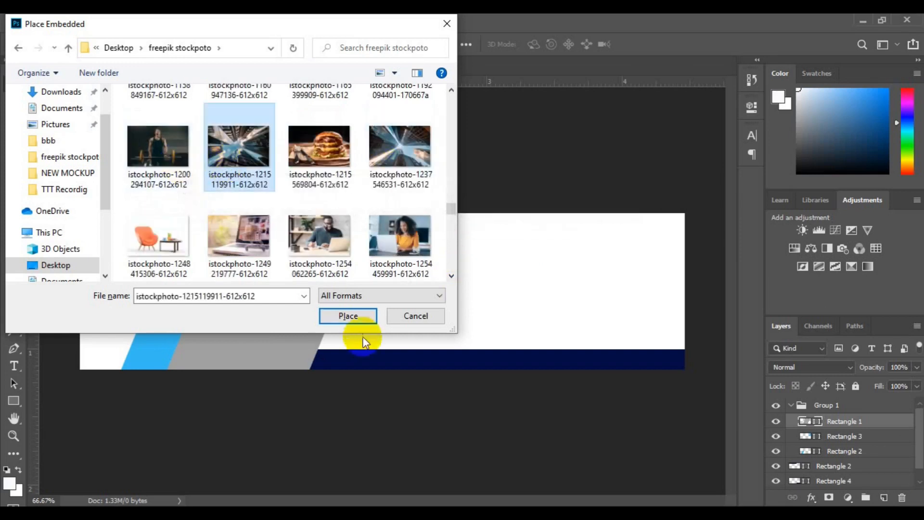
{"action": "left_click", "coordinate": [351, 317]}
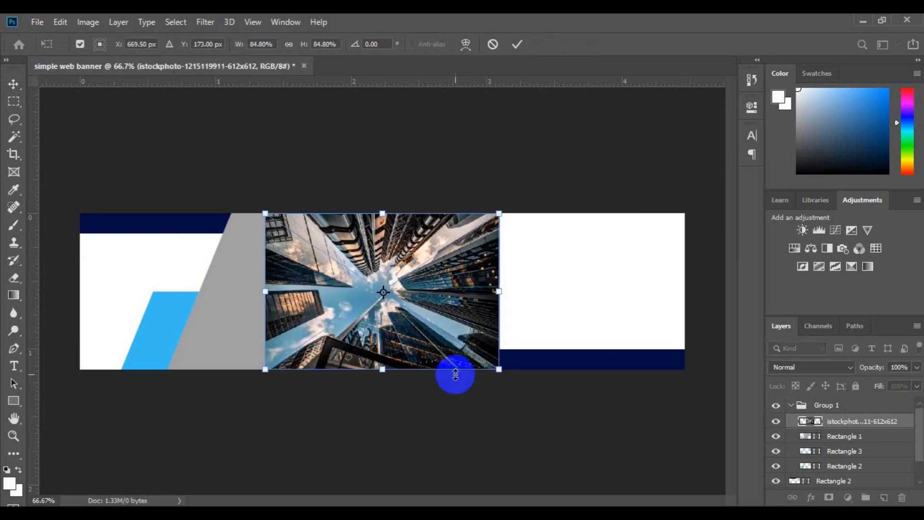
{"action": "left_click_drag", "start_coordinate": [504, 372], "coordinate": [508, 374]}
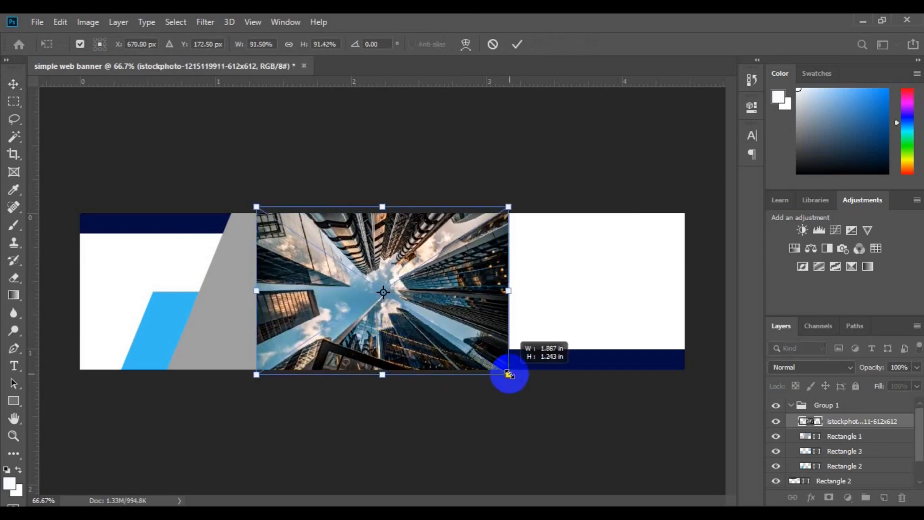
{"action": "left_click", "coordinate": [517, 44]}
Step: Move the skyscraper photo over the large grey slanted rectangle and clip it to Rectangle 1
{"action": "left_click_drag", "start_coordinate": [388, 293], "coordinate": [285, 291]}
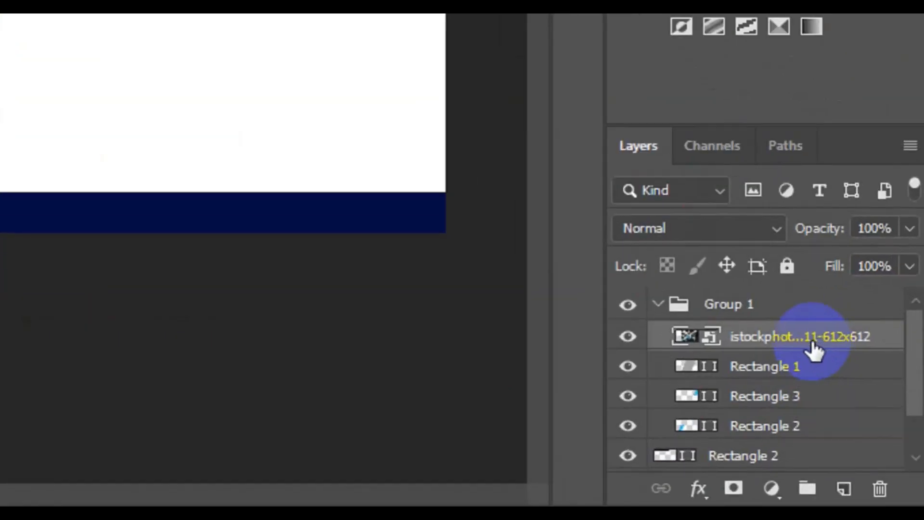
{"action": "right_click", "coordinate": [813, 342]}
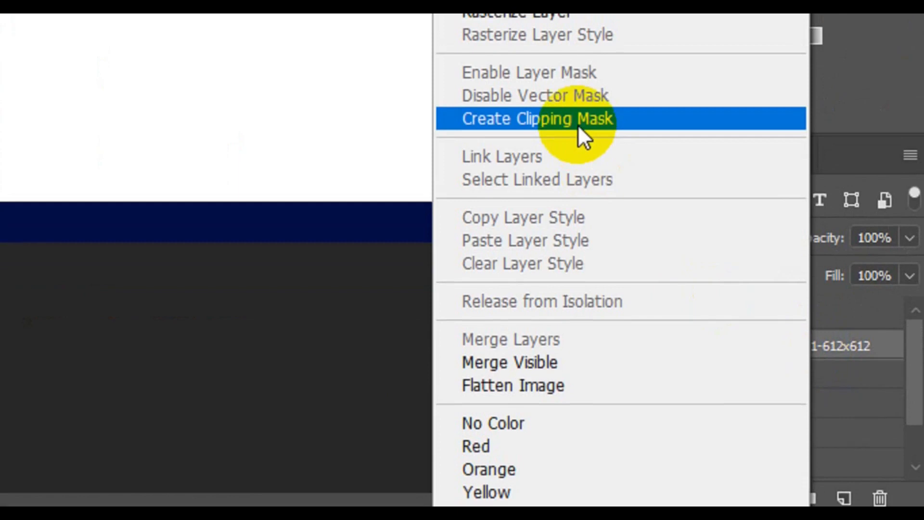
{"action": "left_click", "coordinate": [576, 137]}
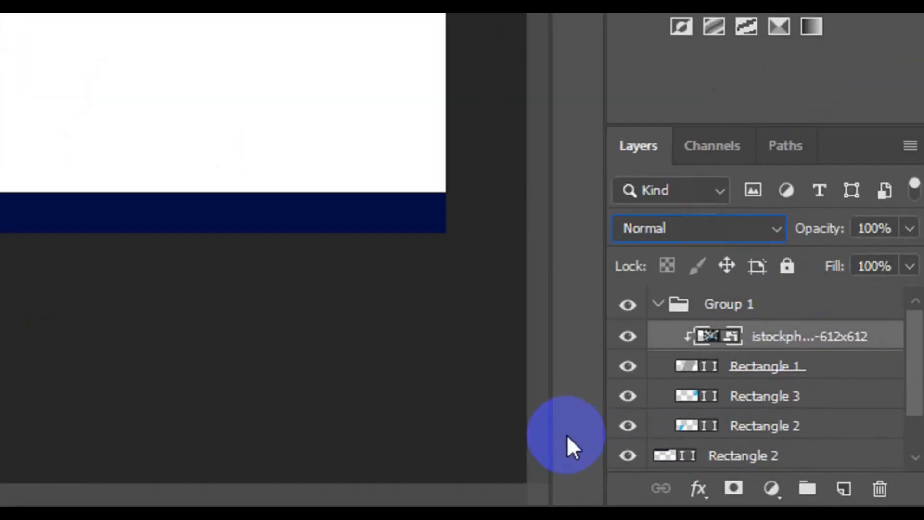
Step: Set the clipped photo layer's blend mode to Multiply and its opacity to 95%
{"action": "left_click", "coordinate": [773, 232]}
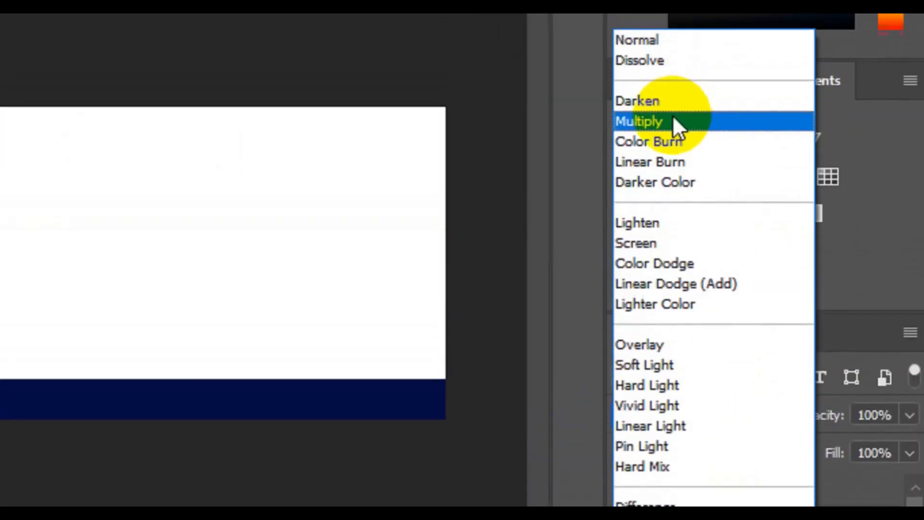
{"action": "left_click", "coordinate": [673, 81]}
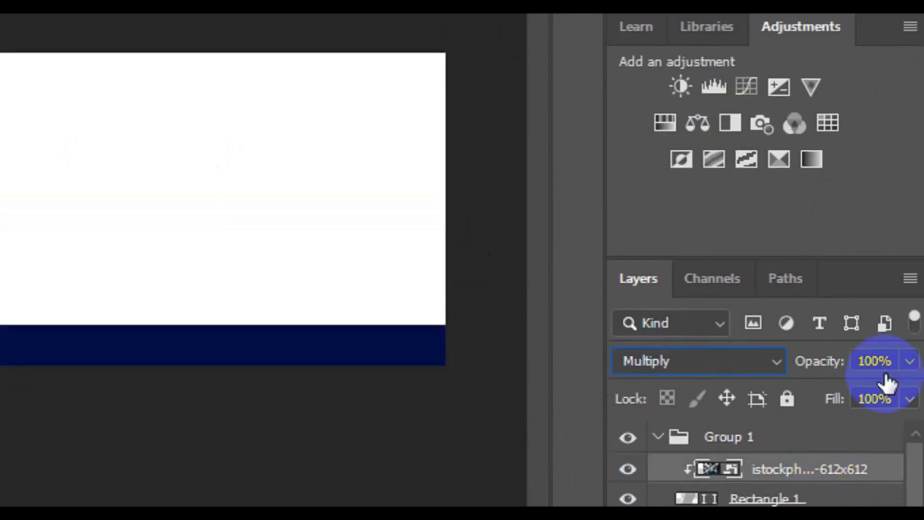
{"action": "left_click", "coordinate": [909, 362]}
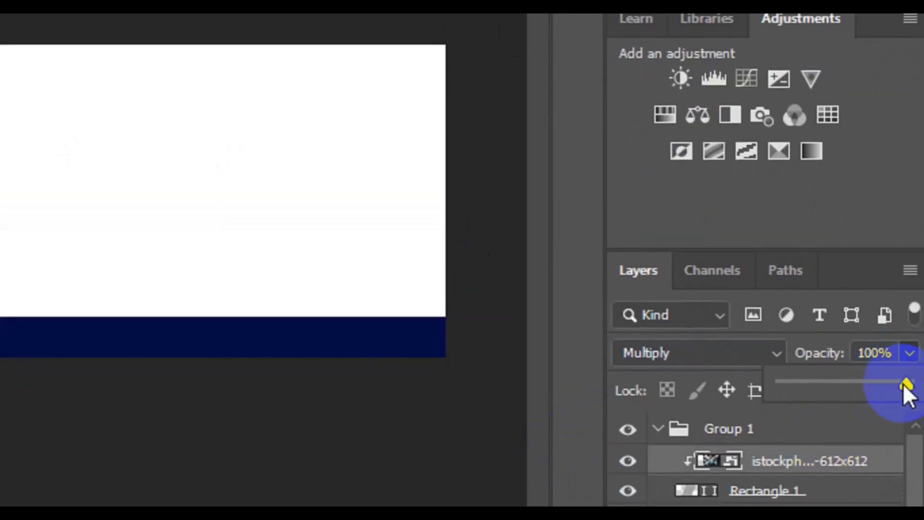
{"action": "left_click_drag", "start_coordinate": [903, 383], "coordinate": [900, 384]}
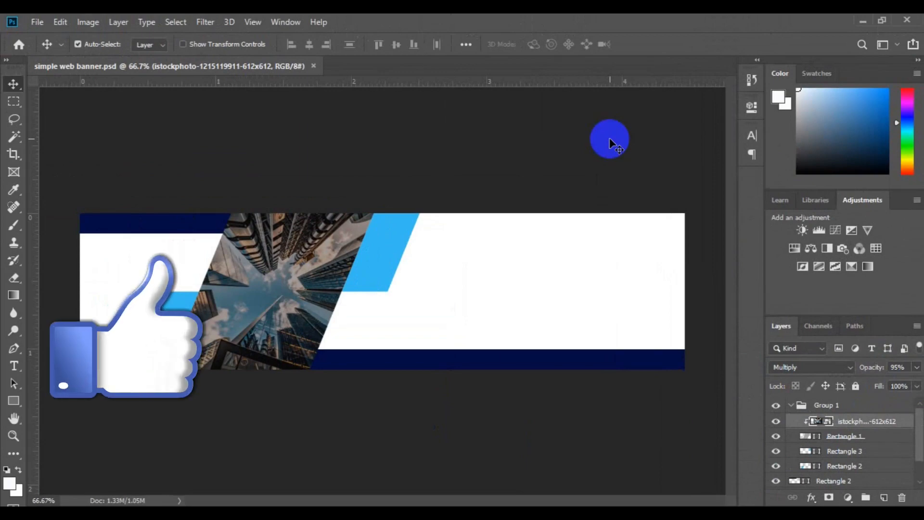
Step: Add the title "BANNER DESIGN" in navy 10 pt Roboto Bold on the white area right of the photo, directly above the Background layer
{"action": "left_click", "coordinate": [15, 369]}
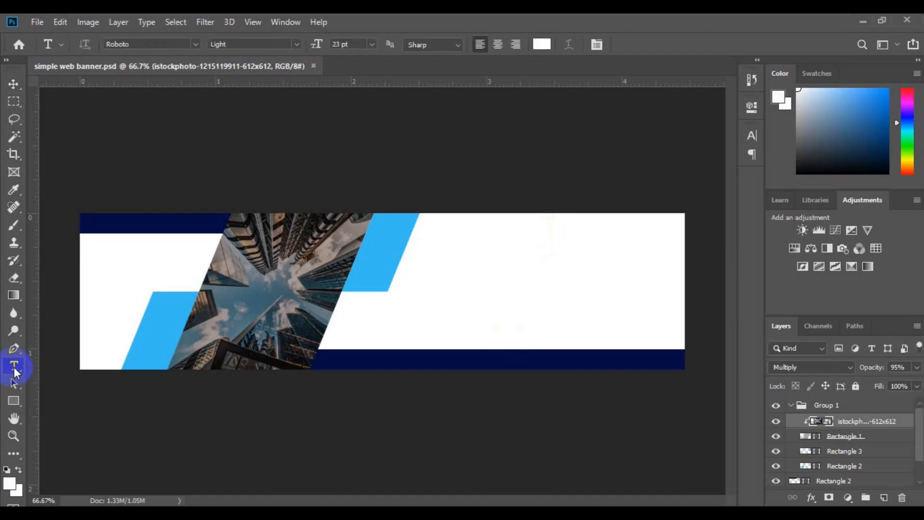
{"action": "scroll", "coordinate": [899, 483], "scroll_direction": "down", "scroll_amount": 1}
{"action": "left_click", "coordinate": [833, 481]}
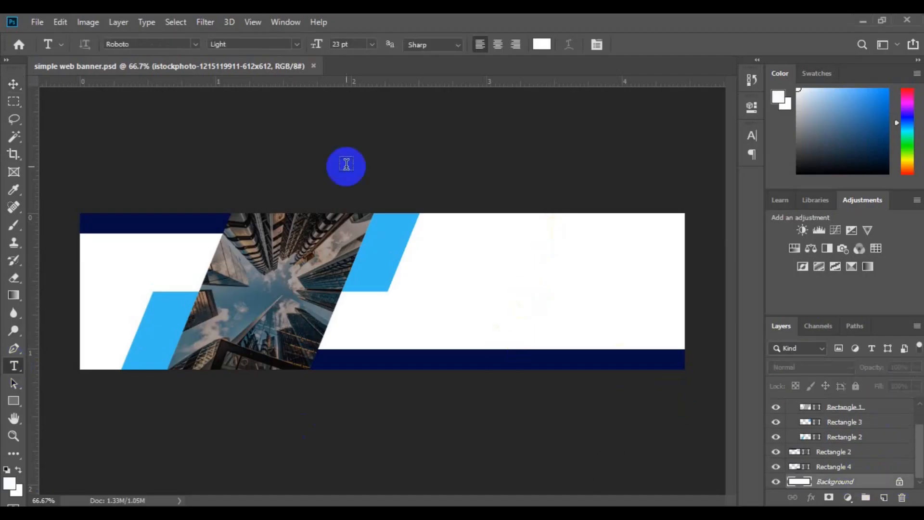
{"action": "left_click", "coordinate": [297, 43]}
{"action": "left_click", "coordinate": [295, 143]}
{"action": "left_click", "coordinate": [542, 44]}
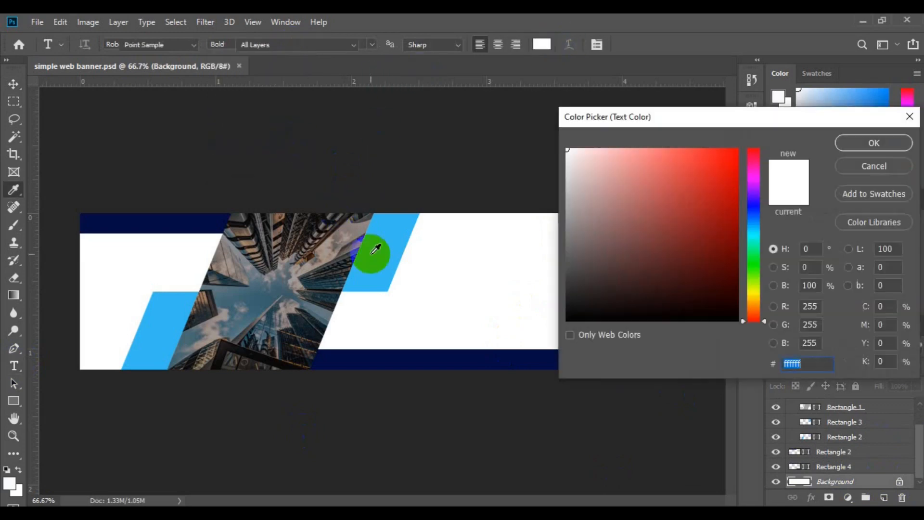
{"action": "left_click", "coordinate": [393, 364]}
{"action": "key", "text": "Return"}
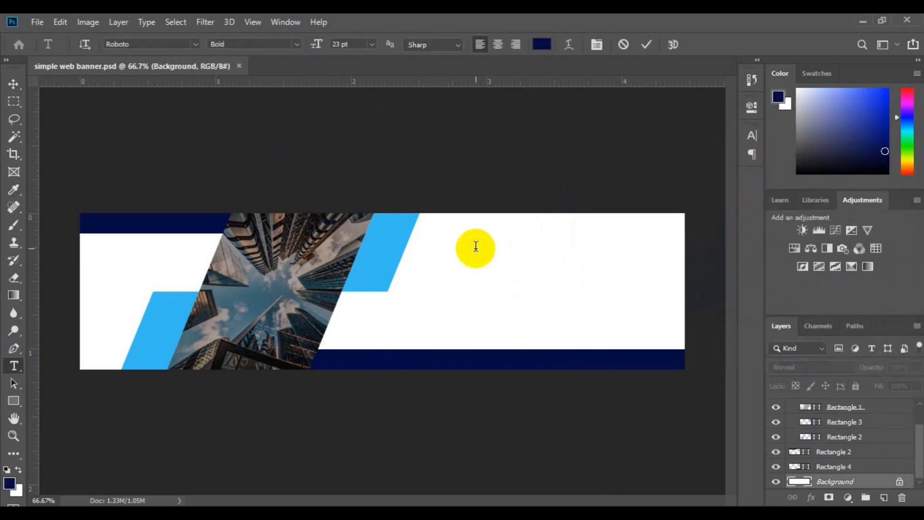
{"action": "left_click", "coordinate": [476, 246]}
{"action": "type", "text": "Lore"}
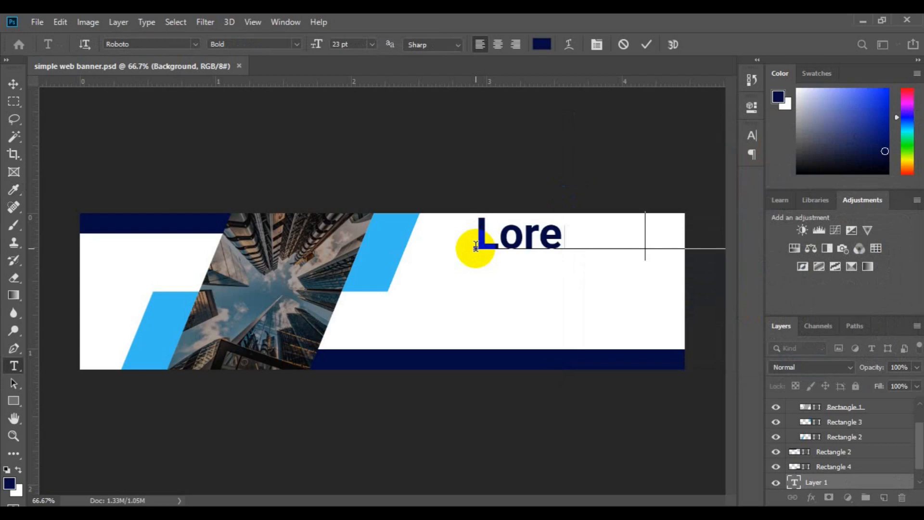
{"action": "type", "text": "BANNER DESIGN"}
{"action": "key", "text": "ctrl+a"}
{"action": "left_click_drag", "start_coordinate": [309, 48], "coordinate": [308, 46]}
Step: Recolour the word DESIGN with the light blue of the slanted rectangle and move the title slightly right and up
{"action": "left_click", "coordinate": [556, 242]}
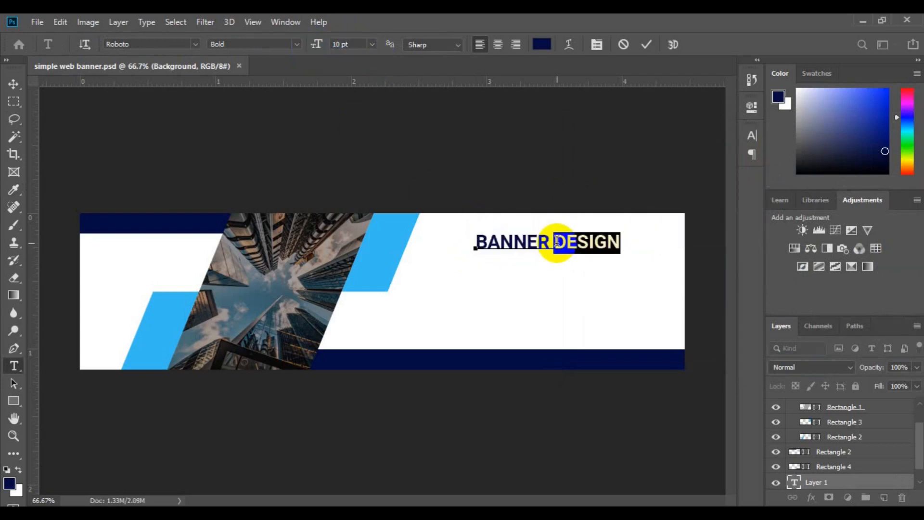
{"action": "left_click", "coordinate": [542, 43]}
{"action": "left_click", "coordinate": [396, 238]}
{"action": "left_click", "coordinate": [846, 145]}
{"action": "left_click", "coordinate": [14, 84]}
{"action": "left_click", "coordinate": [526, 247]}
{"action": "left_click_drag", "start_coordinate": [526, 246], "coordinate": [549, 239]}
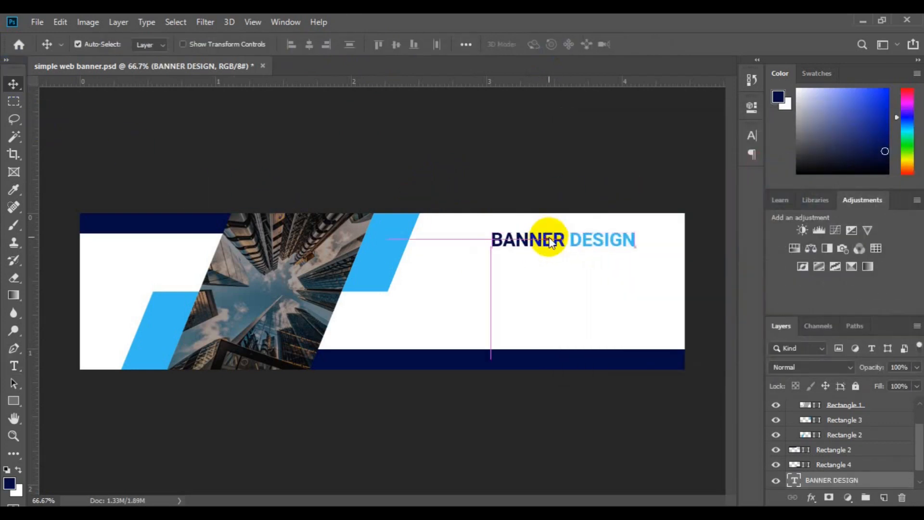
Step: Add a lorem ipsum paragraph text box beneath the title, above the Background layer, in 6 pt Roboto Bold coloured #121618
{"action": "scroll", "coordinate": [895, 467], "scroll_direction": "down", "scroll_amount": 1}
{"action": "left_click", "coordinate": [818, 482]}
{"action": "left_click", "coordinate": [14, 366]}
{"action": "left_click", "coordinate": [457, 257]}
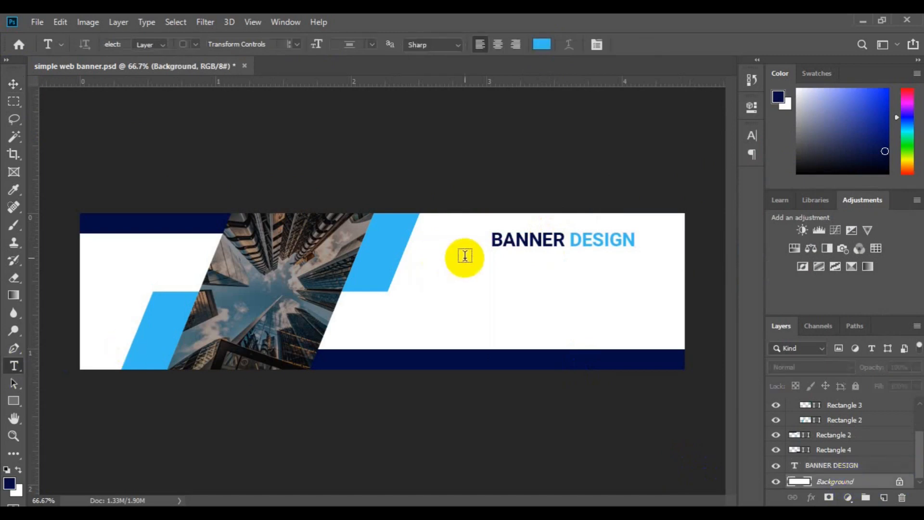
{"action": "left_click_drag", "start_coordinate": [492, 258], "coordinate": [660, 309]}
{"action": "type", "text": "Th"}
{"action": "key", "text": "ctrl+a"}
{"action": "left_click", "coordinate": [372, 45]}
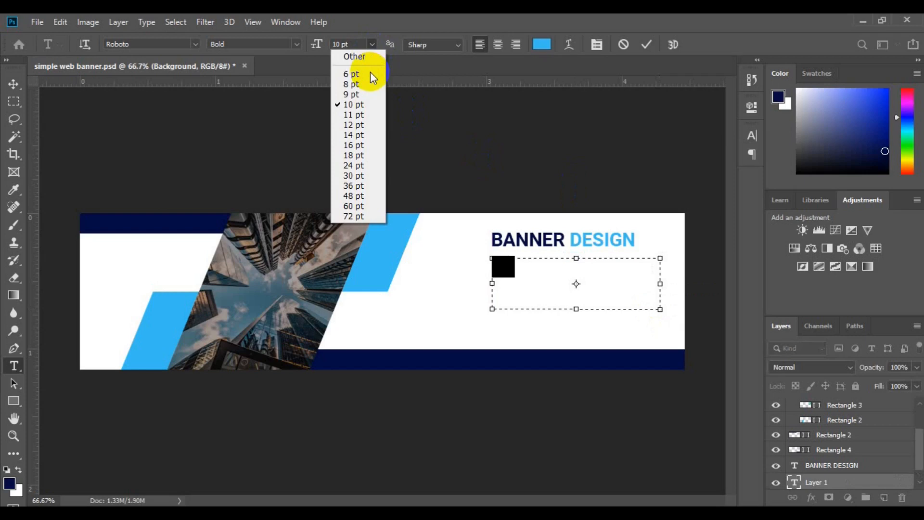
{"action": "left_click", "coordinate": [370, 75]}
{"action": "left_click", "coordinate": [542, 44]}
{"action": "left_click", "coordinate": [611, 303]}
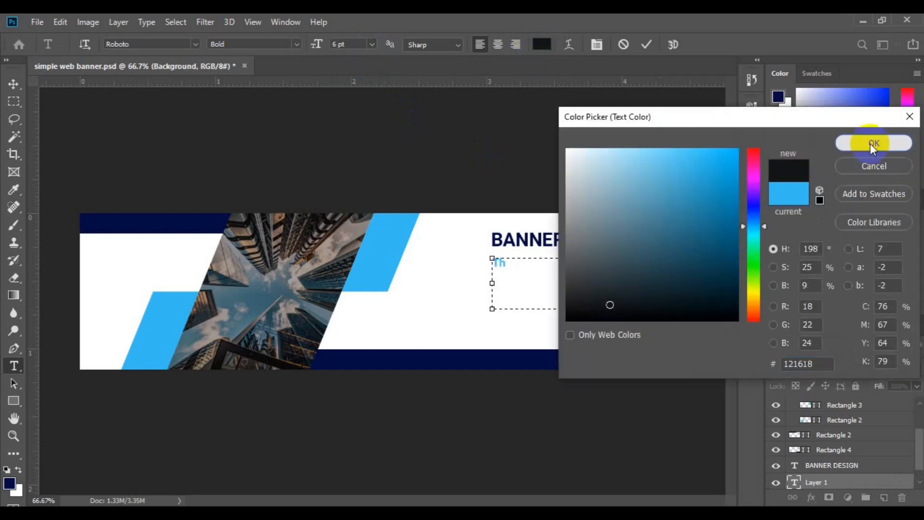
{"action": "left_click", "coordinate": [862, 140]}
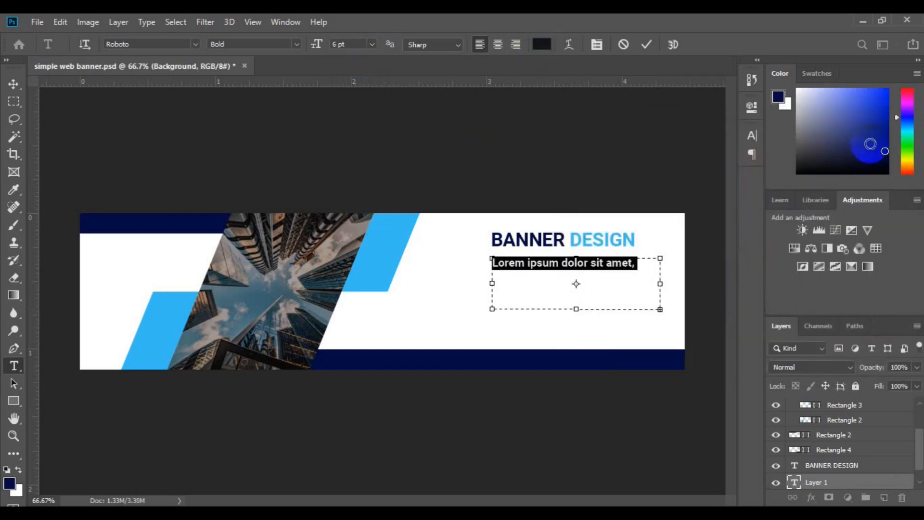
Step: Set the lorem ipsum paragraph's font size to 4 pt and commit the text
{"action": "left_click", "coordinate": [752, 135]}
{"action": "left_click", "coordinate": [729, 171]}
{"action": "left_click", "coordinate": [728, 170]}
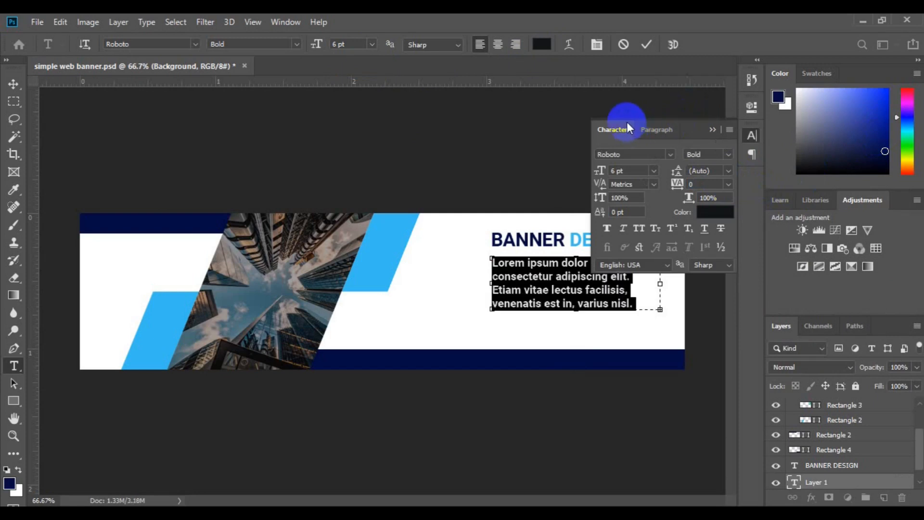
{"action": "left_click_drag", "start_coordinate": [612, 133], "coordinate": [650, 134]}
{"action": "left_click", "coordinate": [710, 127]}
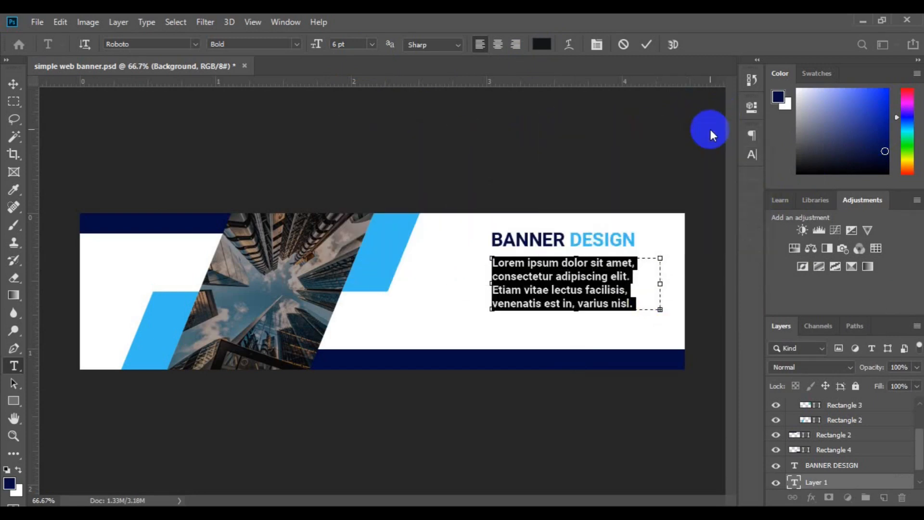
{"action": "left_click", "coordinate": [752, 156]}
{"action": "left_click", "coordinate": [653, 172]}
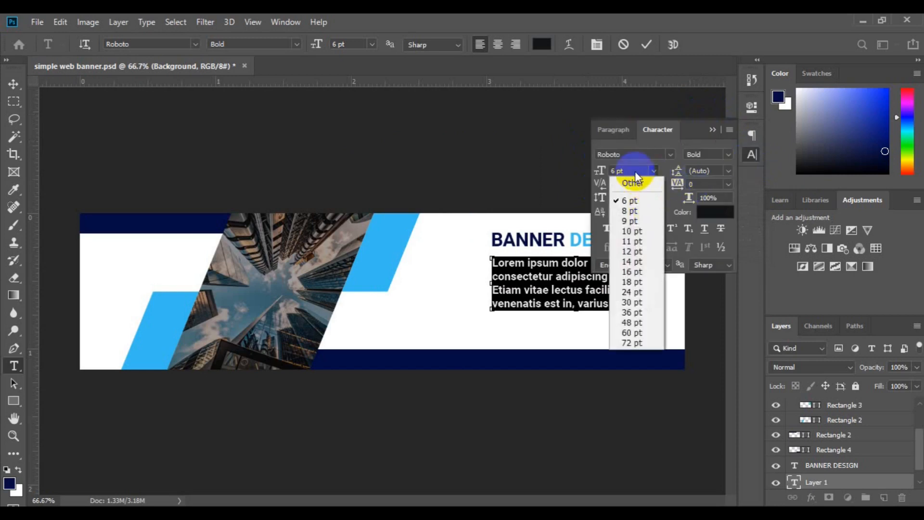
{"action": "left_click", "coordinate": [632, 172]}
{"action": "left_click_drag", "start_coordinate": [602, 176], "coordinate": [601, 177]}
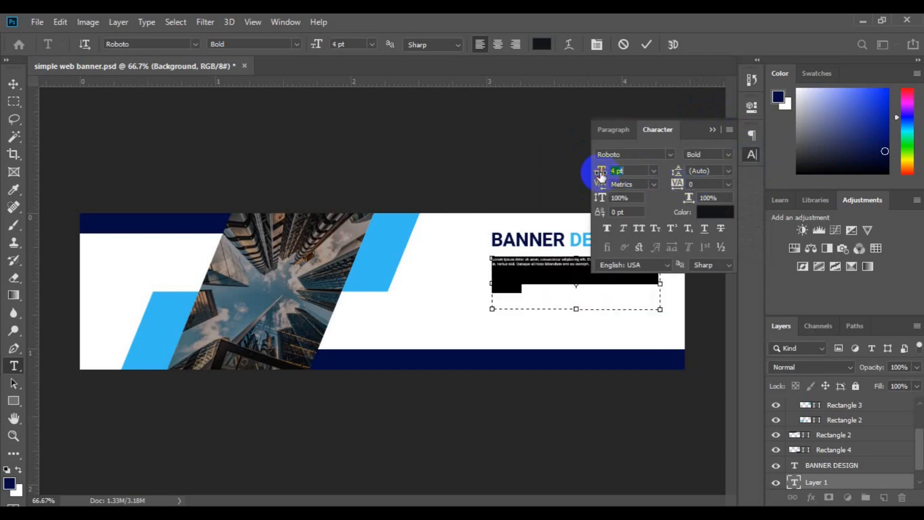
{"action": "left_click", "coordinate": [713, 130]}
{"action": "left_click", "coordinate": [13, 85]}
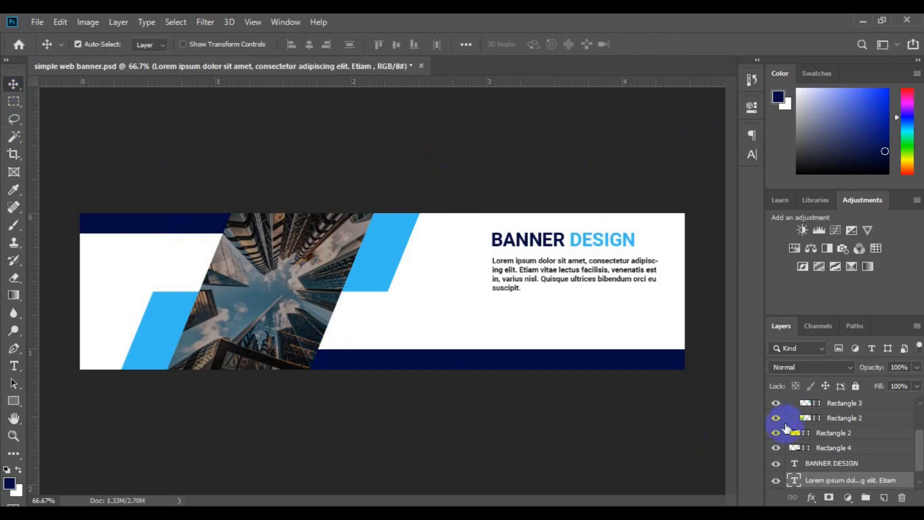
Step: Group the BANNER DESIGN title layer with the lorem ipsum paragraph layer
{"action": "left_click", "coordinate": [849, 466], "text": "ctrl"}
{"action": "left_click", "coordinate": [526, 304], "text": "ctrl"}
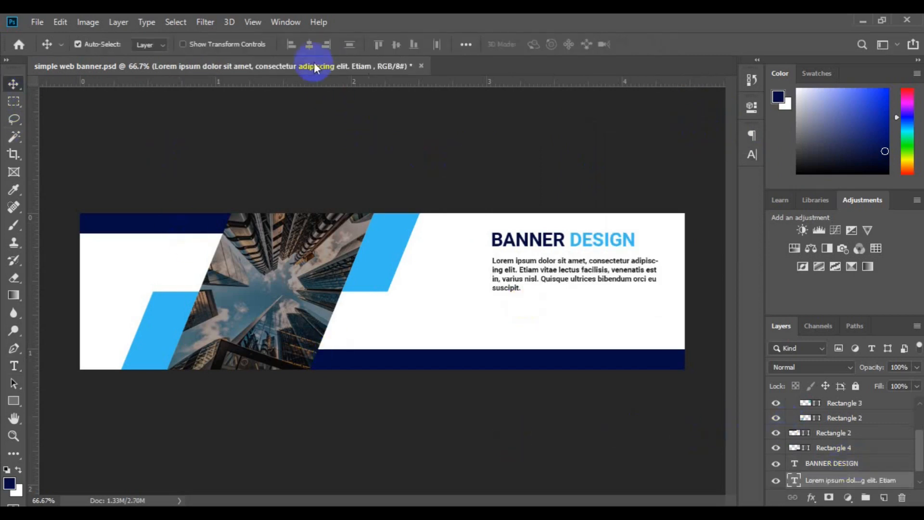
{"action": "left_click", "coordinate": [830, 465], "text": "ctrl"}
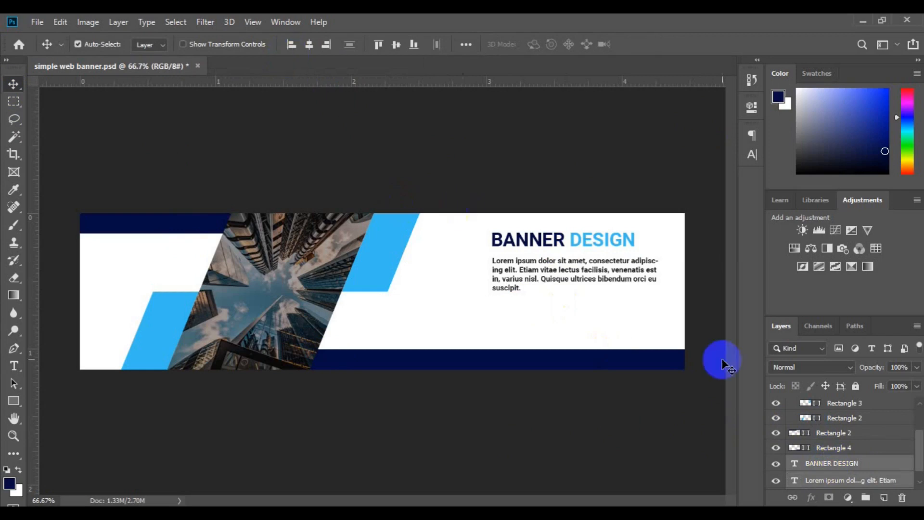
{"action": "key", "text": "ctrl+g"}
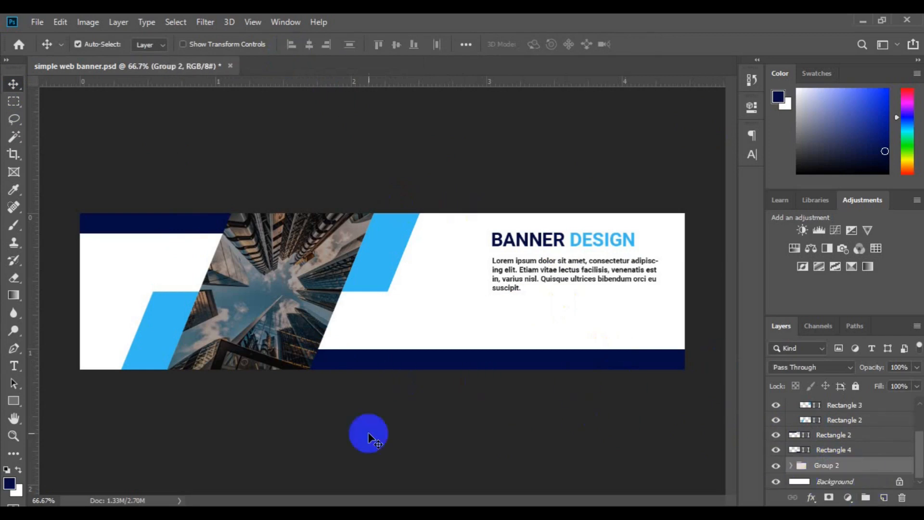
Step: Draw a navy square about 43 × 43 px below the left end of the paragraph
{"action": "left_click", "coordinate": [13, 401]}
{"action": "left_click_drag", "start_coordinate": [495, 304], "coordinate": [514, 331]}
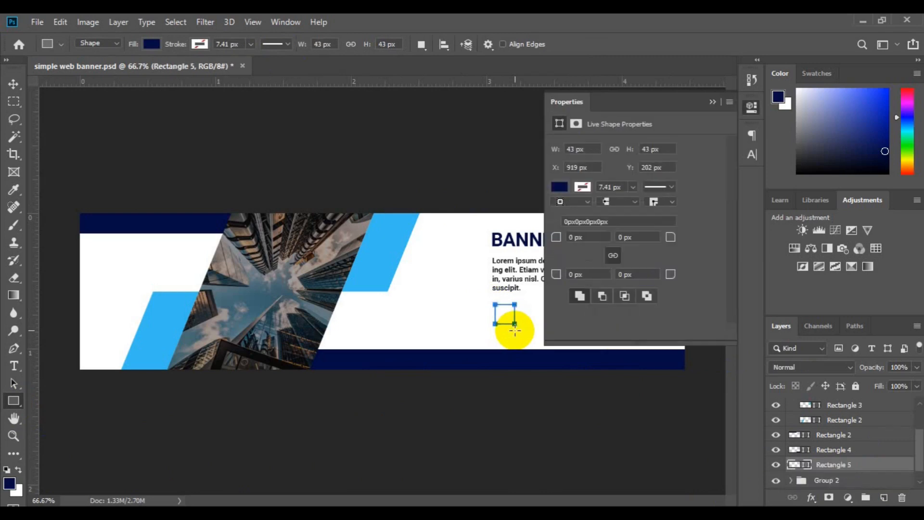
{"action": "key", "text": "v"}
{"action": "left_click", "coordinate": [712, 102]}
Step: Add a new layer above the navy square and choose the five-petal flower as the custom shape
{"action": "left_click", "coordinate": [14, 401]}
{"action": "left_click", "coordinate": [72, 475]}
{"action": "left_click", "coordinate": [885, 498]}
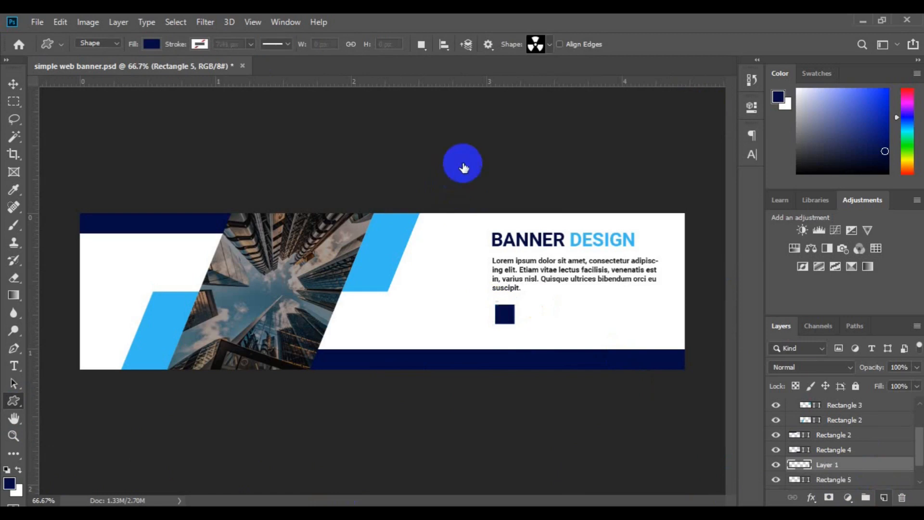
{"action": "scroll", "coordinate": [443, 303], "scroll_direction": "up", "scroll_amount": 3}
{"action": "key", "text": "space"}
{"action": "left_click_drag", "start_coordinate": [672, 385], "coordinate": [146, 336]}
{"action": "key", "text": "v"}
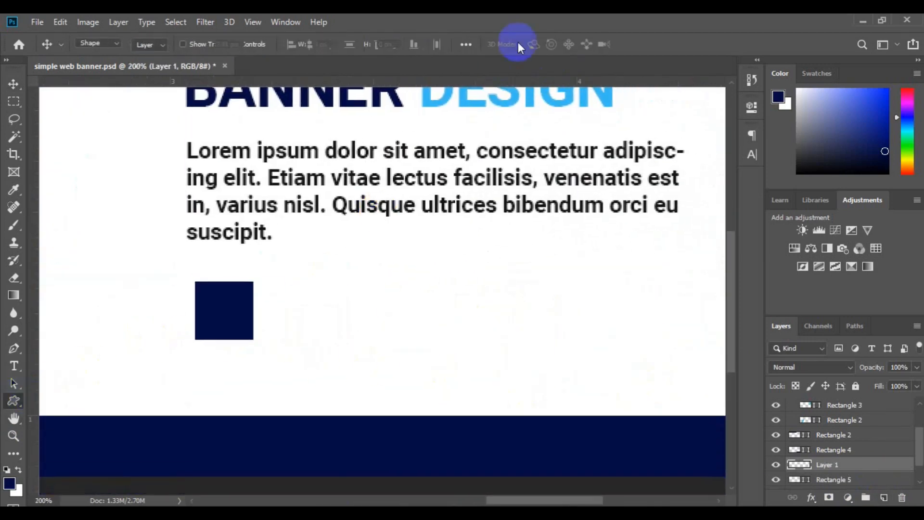
{"action": "left_click", "coordinate": [549, 44]}
{"action": "left_click", "coordinate": [633, 259]}
{"action": "left_click", "coordinate": [633, 259]}
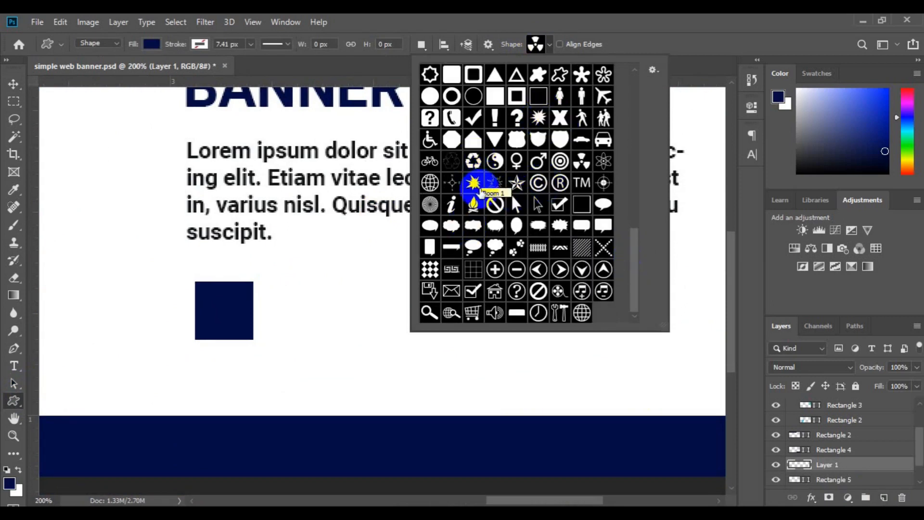
{"action": "left_click_drag", "start_coordinate": [633, 288], "coordinate": [634, 264]}
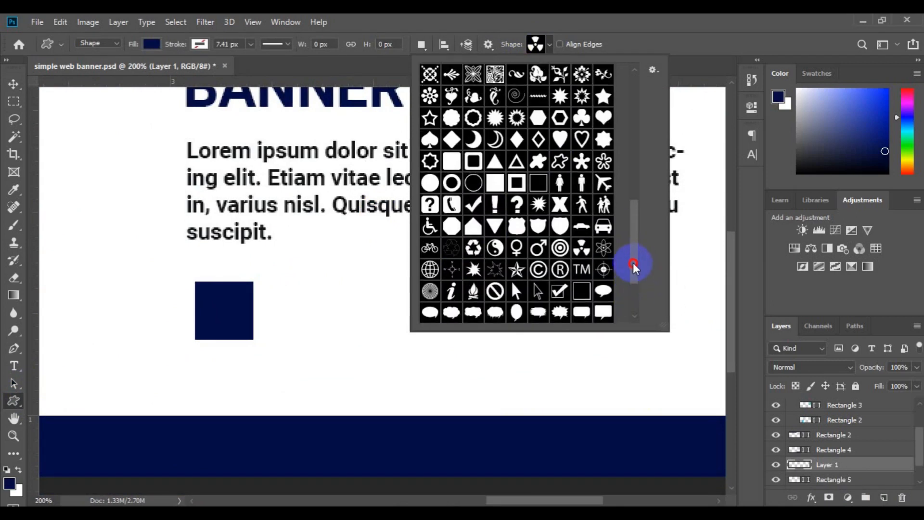
{"action": "left_click", "coordinate": [637, 139]}
{"action": "left_click", "coordinate": [604, 172]}
Step: Draw the flower custom shape with a white fill inside the navy square
{"action": "left_click", "coordinate": [152, 44]}
{"action": "left_click", "coordinate": [200, 116]}
{"action": "left_click_drag", "start_coordinate": [202, 299], "coordinate": [229, 324]}
{"action": "key", "text": "v"}
Step: Align the flower shape and the navy square on their vertical and horizontal centres
{"action": "left_click", "coordinate": [825, 466]}
{"action": "left_click", "coordinate": [834, 480], "text": "ctrl"}
{"action": "left_click", "coordinate": [379, 45]}
{"action": "left_click", "coordinate": [397, 46]}
{"action": "left_click", "coordinate": [309, 45]}
Step: Group the flower shape with its navy square and name the group "icon"
{"action": "left_click", "coordinate": [866, 498]}
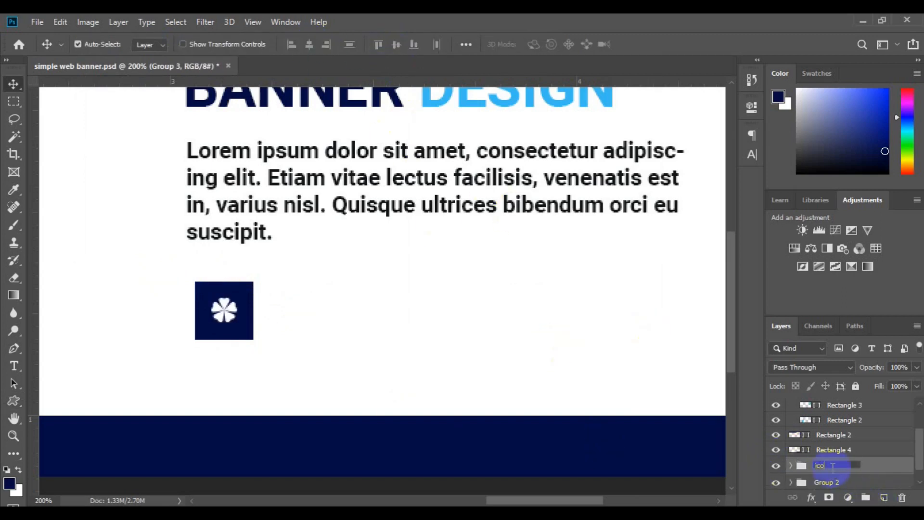
{"action": "left_click", "coordinate": [831, 467]}
{"action": "type", "text": "icon"}
{"action": "left_click", "coordinate": [599, 489]}
Step: Add the label "BUSINESS" in navy 4 pt Roboto Black below the flower icon
{"action": "left_click", "coordinate": [14, 366]}
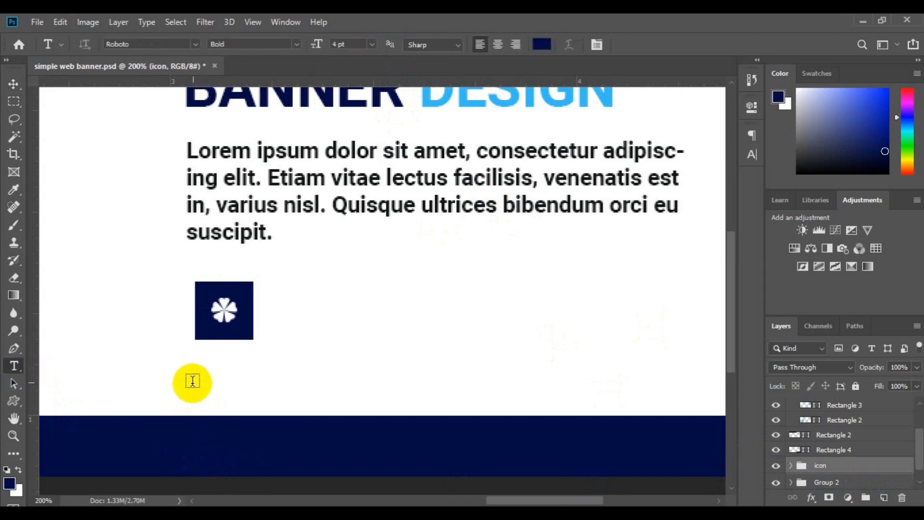
{"action": "left_click", "coordinate": [194, 380]}
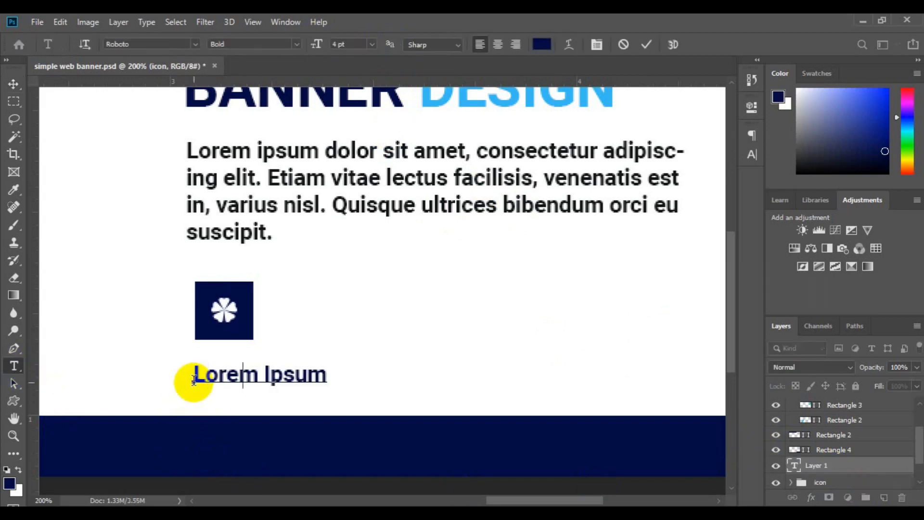
{"action": "type", "text": "BUSINESS"}
{"action": "key", "text": "ctrl+a"}
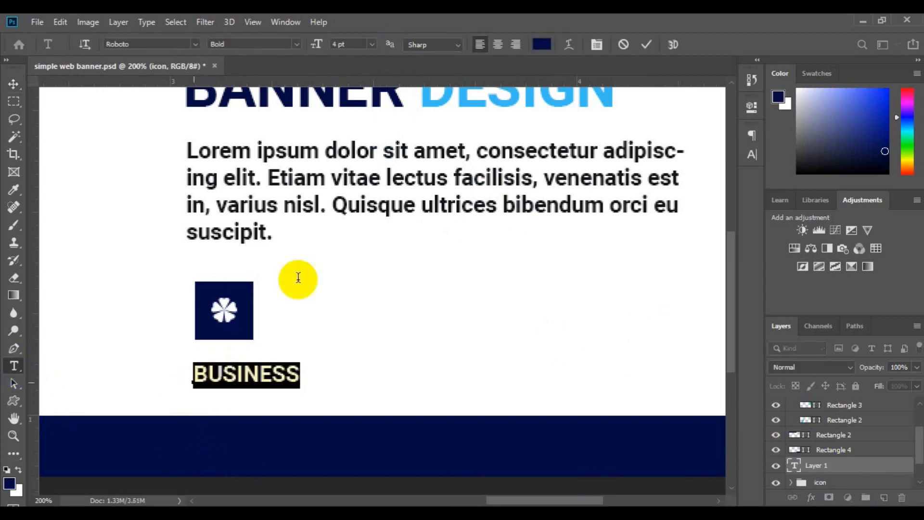
{"action": "left_click", "coordinate": [296, 44]}
{"action": "left_click", "coordinate": [240, 169]}
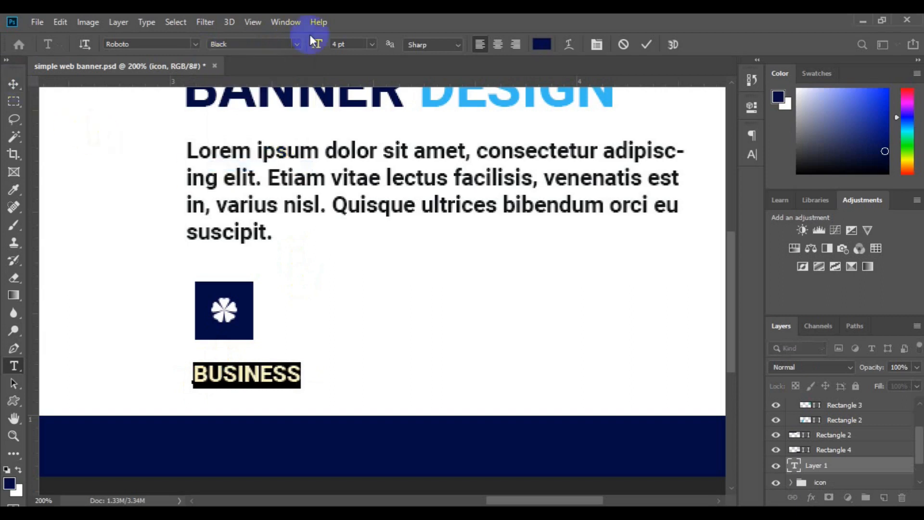
Step: Align the icon group and the BUSINESS label on their horizontal centres
{"action": "left_click", "coordinate": [13, 85]}
{"action": "left_click", "coordinate": [832, 480]}
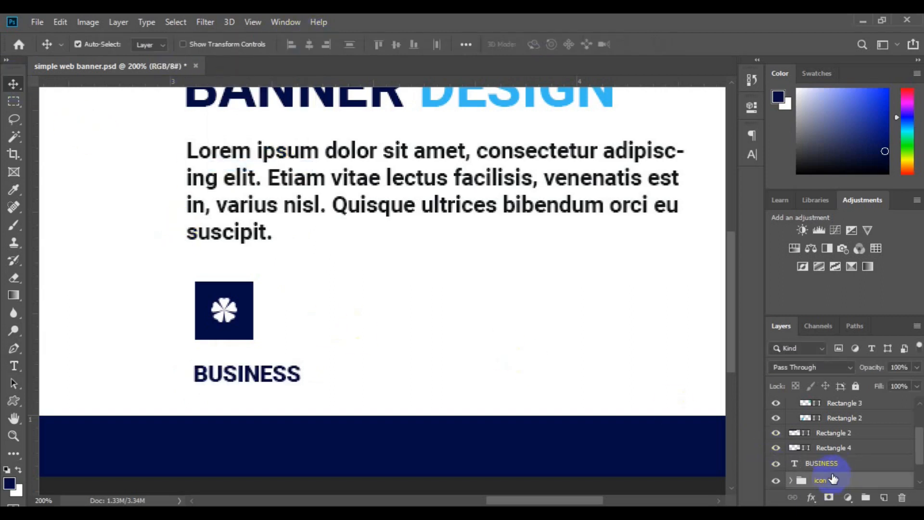
{"action": "double_click", "coordinate": [838, 464]}
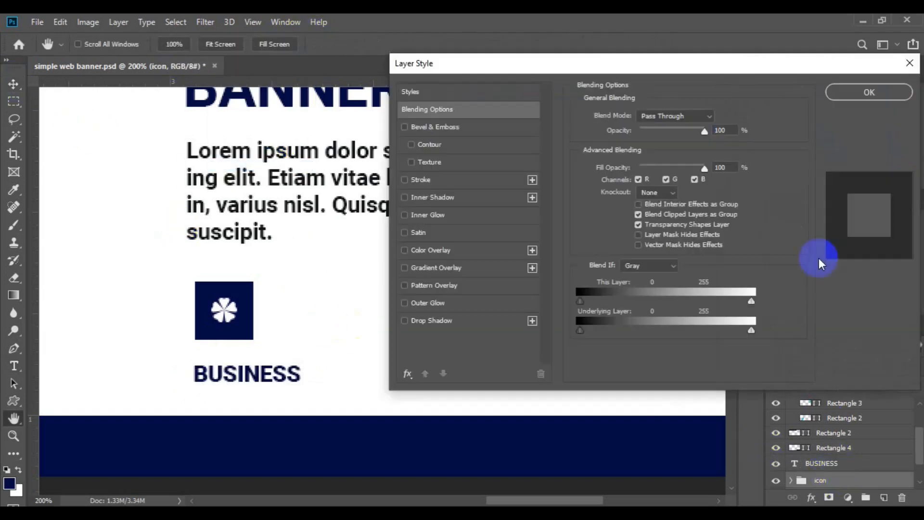
{"action": "key", "text": "Escape"}
{"action": "left_click", "coordinate": [828, 464], "text": "shift"}
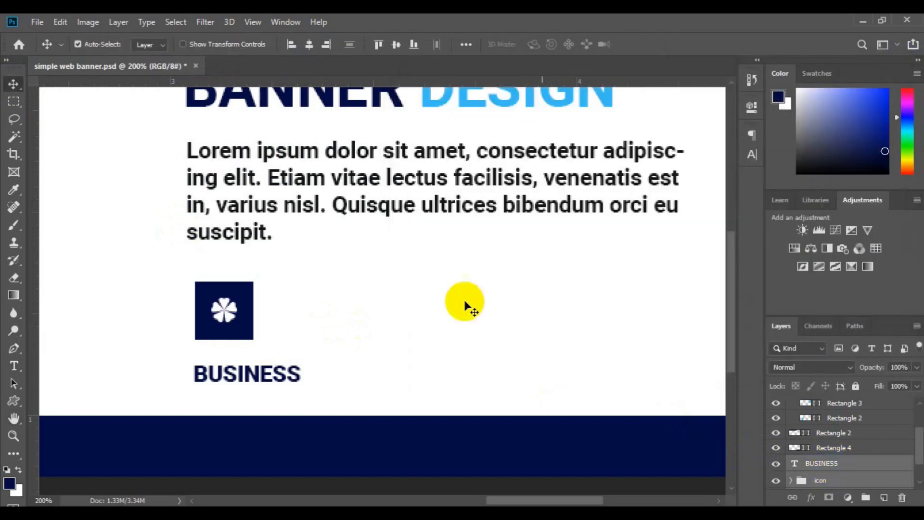
{"action": "left_click", "coordinate": [308, 48]}
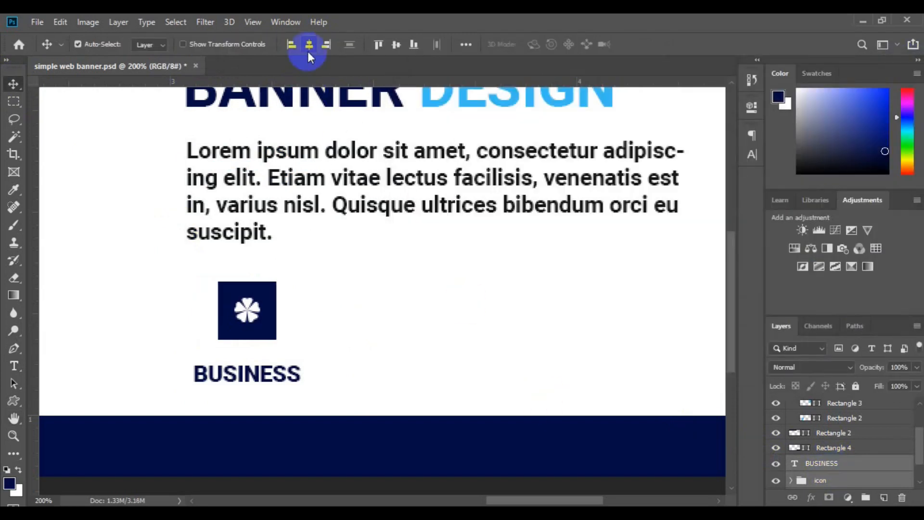
Step: Recolour the square behind the flower icon to the light blue of the banner's slanted rectangles
{"action": "left_click", "coordinate": [834, 466]}
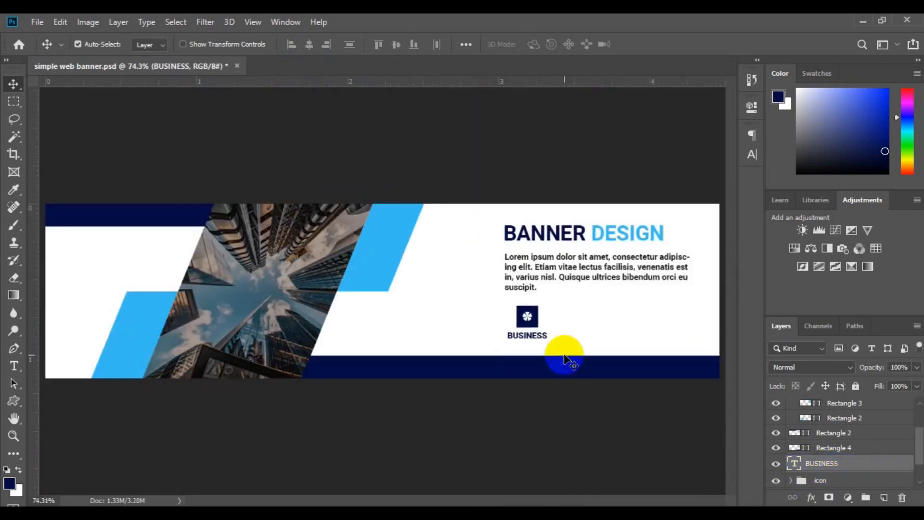
{"action": "left_click", "coordinate": [537, 319]}
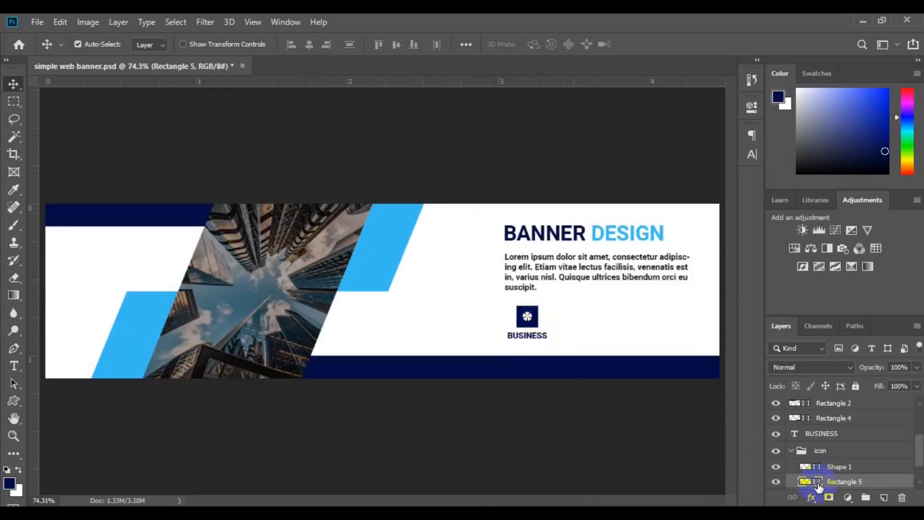
{"action": "double_click", "coordinate": [808, 482]}
{"action": "left_click", "coordinate": [361, 264]}
{"action": "left_click", "coordinate": [871, 149]}
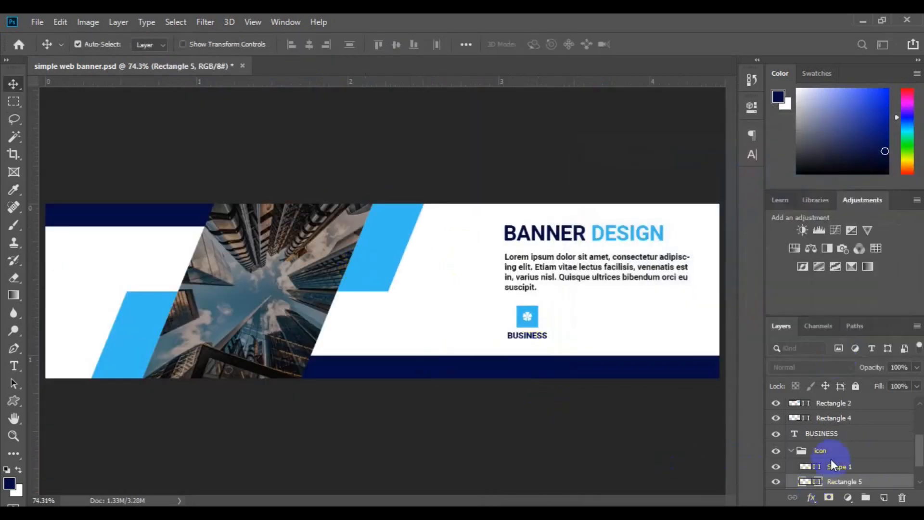
Step: Group the BUSINESS label together with the flower icon group
{"action": "left_click", "coordinate": [791, 451]}
{"action": "left_click", "coordinate": [791, 451]}
{"action": "left_click", "coordinate": [827, 435], "text": "shift"}
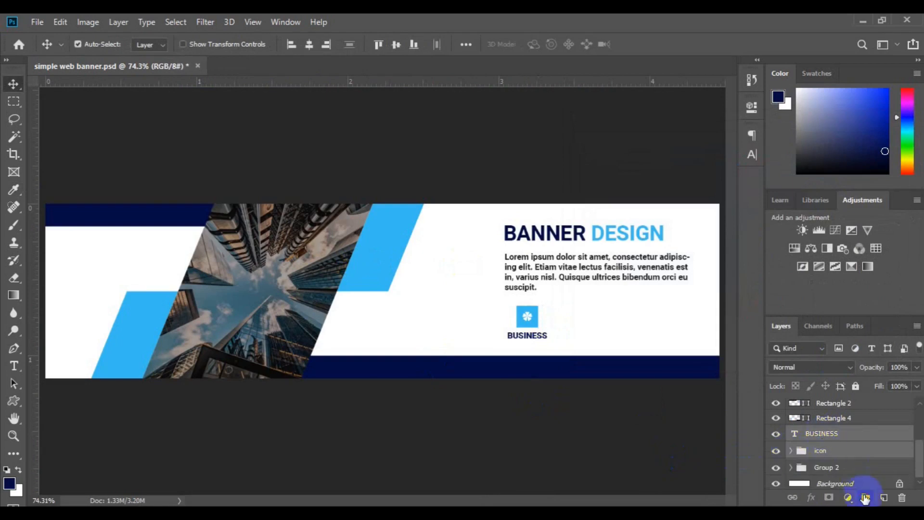
{"action": "left_click", "coordinate": [866, 498]}
Step: Duplicate the labelled icon group, place the copy beside the original, and align the bottom edges of both
{"action": "key", "text": "ctrl+j"}
{"action": "key", "text": "ctrl+t"}
{"action": "left_click_drag", "start_coordinate": [527, 318], "coordinate": [584, 322]}
{"action": "key", "text": "Return"}
{"action": "left_click", "coordinate": [826, 466], "text": "shift"}
{"action": "left_click", "coordinate": [414, 45]}
Step: Duplicate the second labelled icon group and place the copy beside it as the third in the row
{"action": "left_click", "coordinate": [850, 452]}
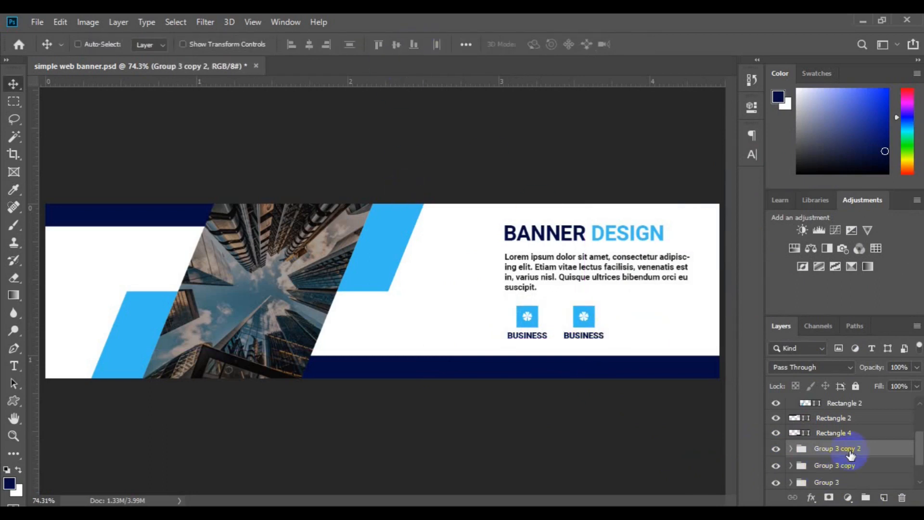
{"action": "key", "text": "ctrl+t"}
{"action": "left_click", "coordinate": [583, 327]}
{"action": "left_click_drag", "start_coordinate": [574, 321], "coordinate": [633, 314]}
{"action": "key", "text": "Return"}
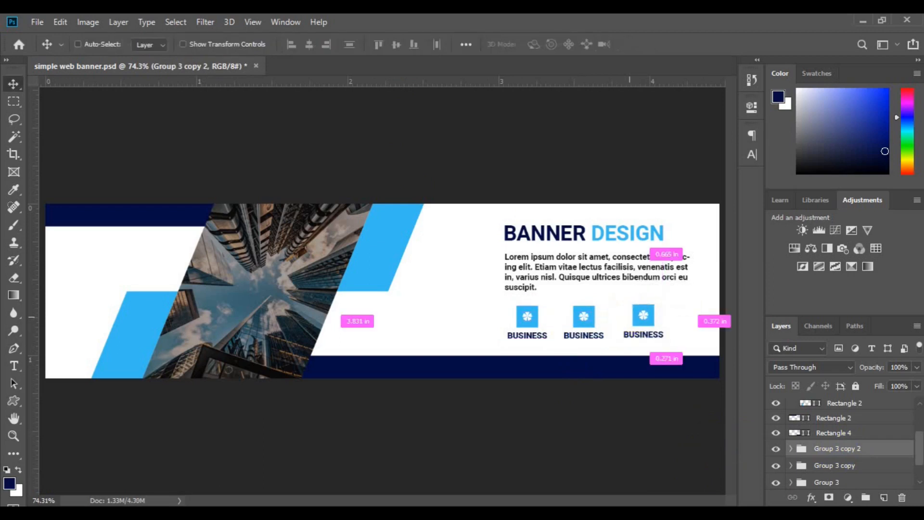
Step: Align the labelled icon groups in the row on their bottom edges
{"action": "left_click", "coordinate": [847, 466], "text": "shift"}
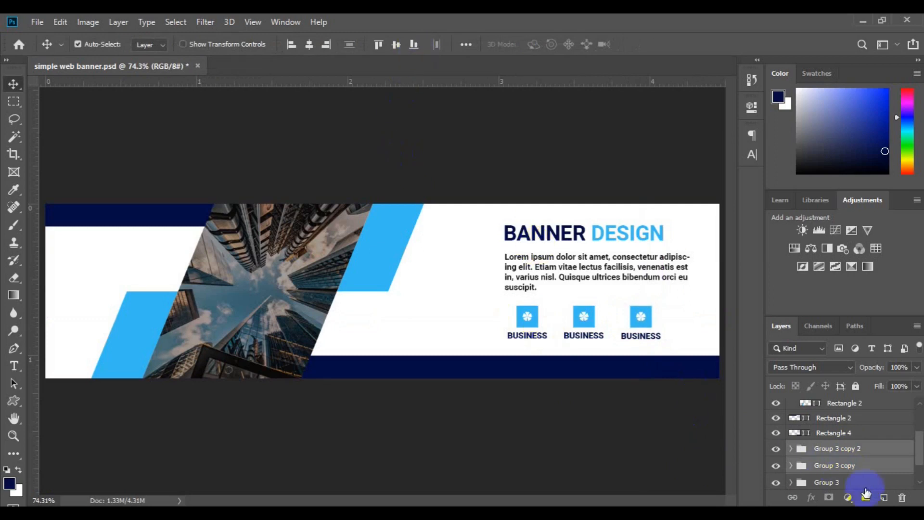
{"action": "left_click", "coordinate": [847, 469]}
{"action": "left_click", "coordinate": [554, 334], "text": "shift"}
{"action": "left_click", "coordinate": [415, 45]}
Step: Group the three labelled icons as "ICON" and left-align them with the title and paragraph group
{"action": "left_click", "coordinate": [865, 498]}
{"action": "key", "text": "Return"}
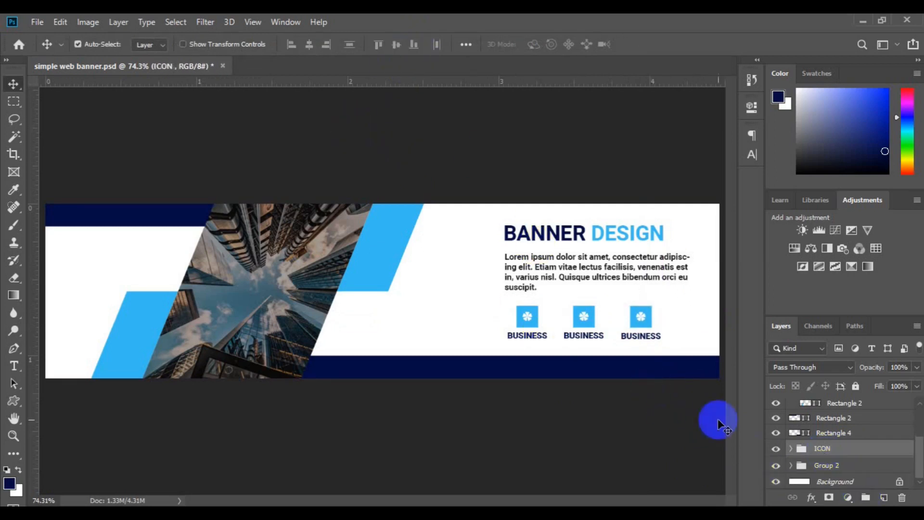
{"action": "left_click", "coordinate": [822, 467], "text": "ctrl"}
{"action": "left_click", "coordinate": [291, 46]}
Step: Recolour the middle icon's square to the navy of the banner's strips
{"action": "left_click", "coordinate": [577, 314]}
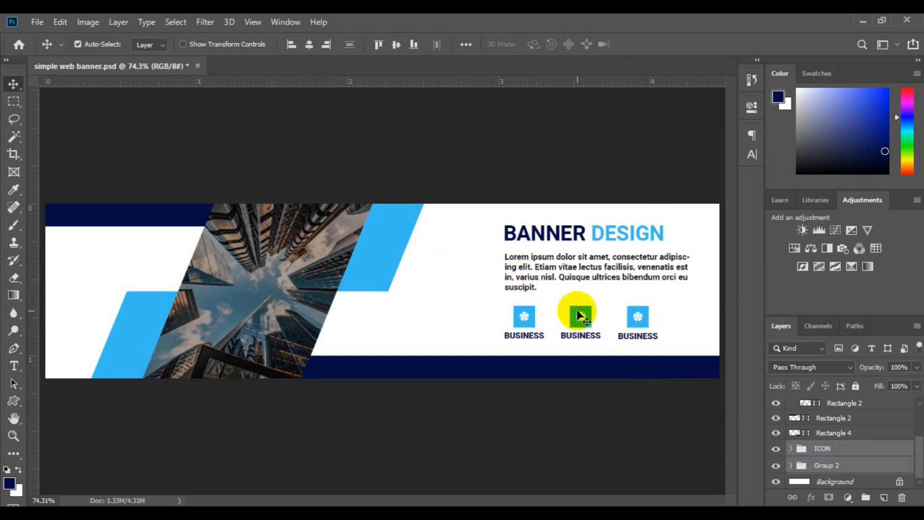
{"action": "double_click", "coordinate": [839, 481]}
{"action": "left_click", "coordinate": [436, 361]}
{"action": "left_click", "coordinate": [890, 145]}
Step: Group the ICON group with the title and paragraph group, centre it vertically on the whole canvas, and clear the selection
{"action": "left_click", "coordinate": [919, 424]}
{"action": "left_click", "coordinate": [836, 443]}
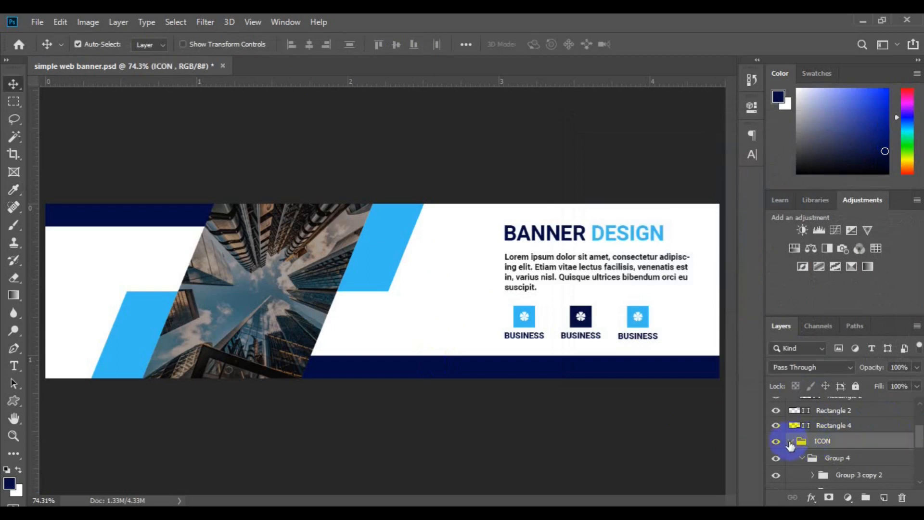
{"action": "left_click", "coordinate": [791, 441]}
{"action": "left_click", "coordinate": [830, 465], "text": "ctrl"}
{"action": "left_click", "coordinate": [866, 497]}
{"action": "left_click", "coordinate": [174, 25]}
{"action": "left_click", "coordinate": [186, 39]}
{"action": "left_click", "coordinate": [395, 45]}
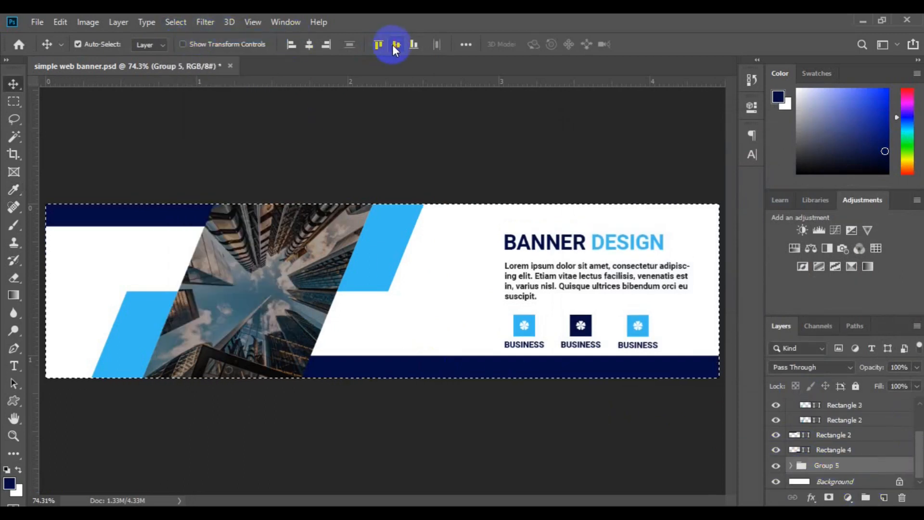
{"action": "left_click", "coordinate": [176, 22]}
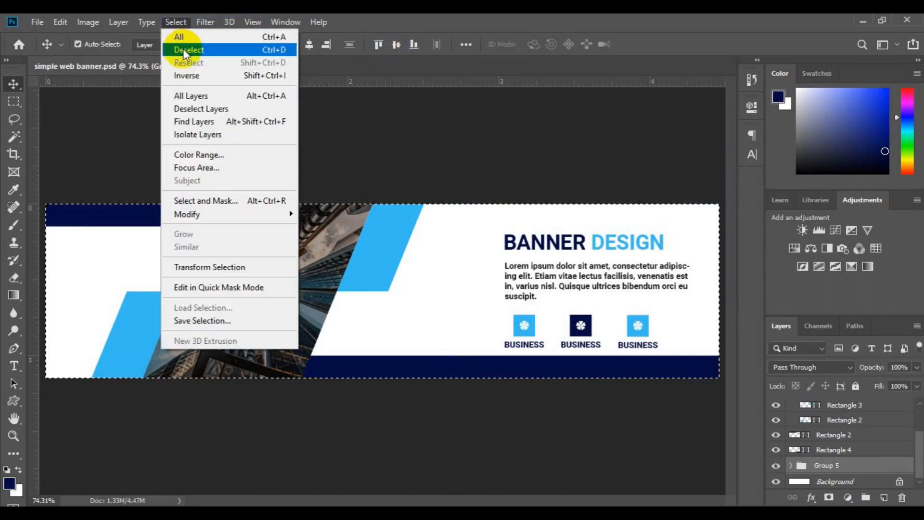
{"action": "left_click", "coordinate": [185, 50]}
Step: Move the combined text and icon group slightly left and up on the banner
{"action": "key", "text": "ctrl+t"}
{"action": "left_click_drag", "start_coordinate": [584, 288], "coordinate": [561, 273]}
{"action": "key", "text": "Return"}
Step: Copy the upper light blue slanted rectangle to the banner's upper right corner
{"action": "key", "text": "ctrl+minus"}
{"action": "key", "text": "ctrl+minus"}
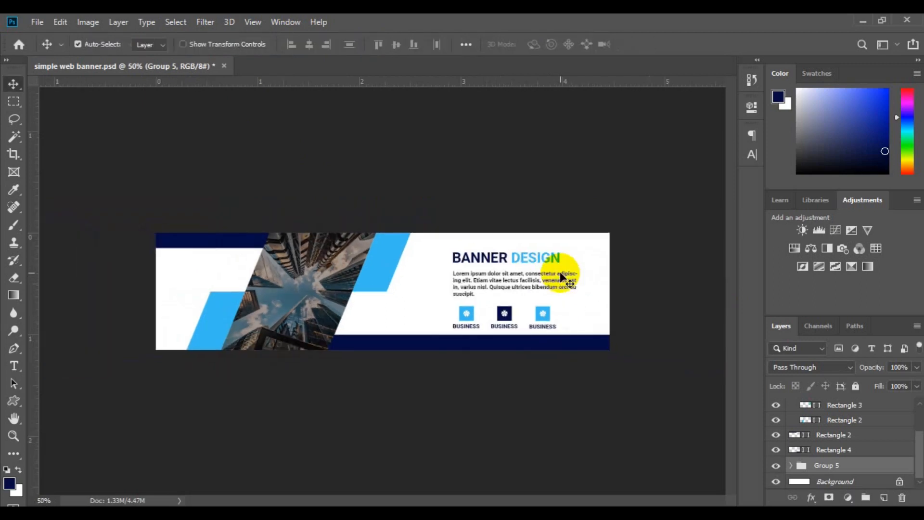
{"action": "left_click", "coordinate": [383, 265]}
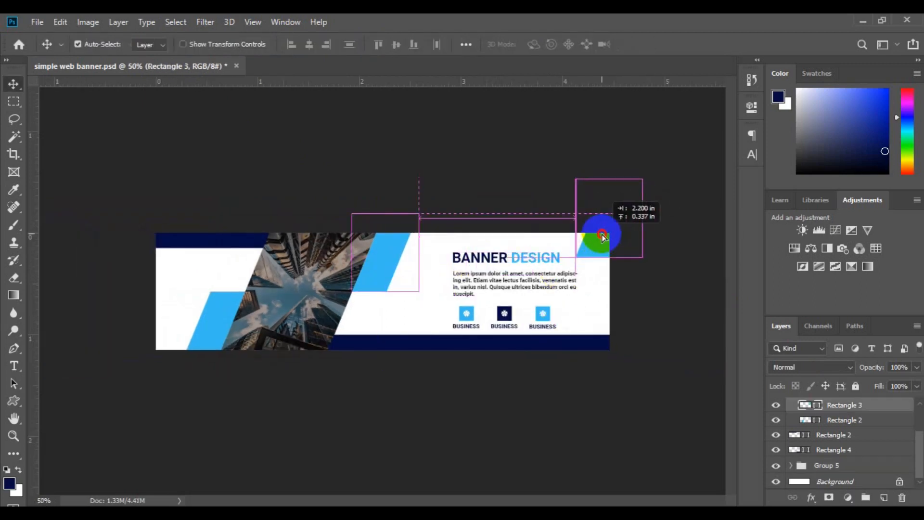